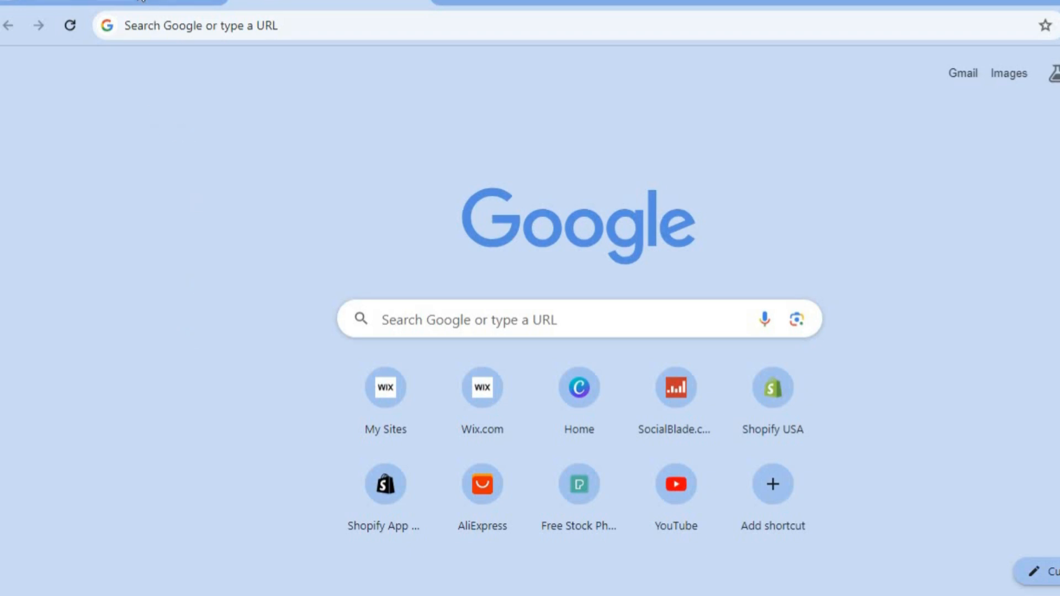
Switch to the Wix sites page and start a new site on Wix Editor, set up without AI
{"action": "left_click", "coordinate": [142, 1]}
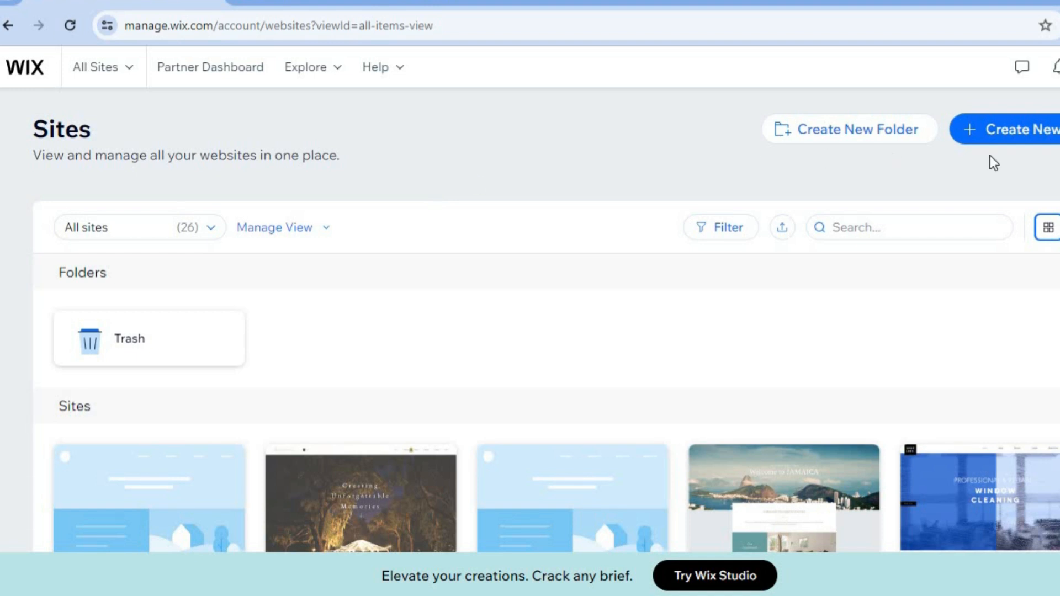
{"action": "left_click", "coordinate": [1013, 133]}
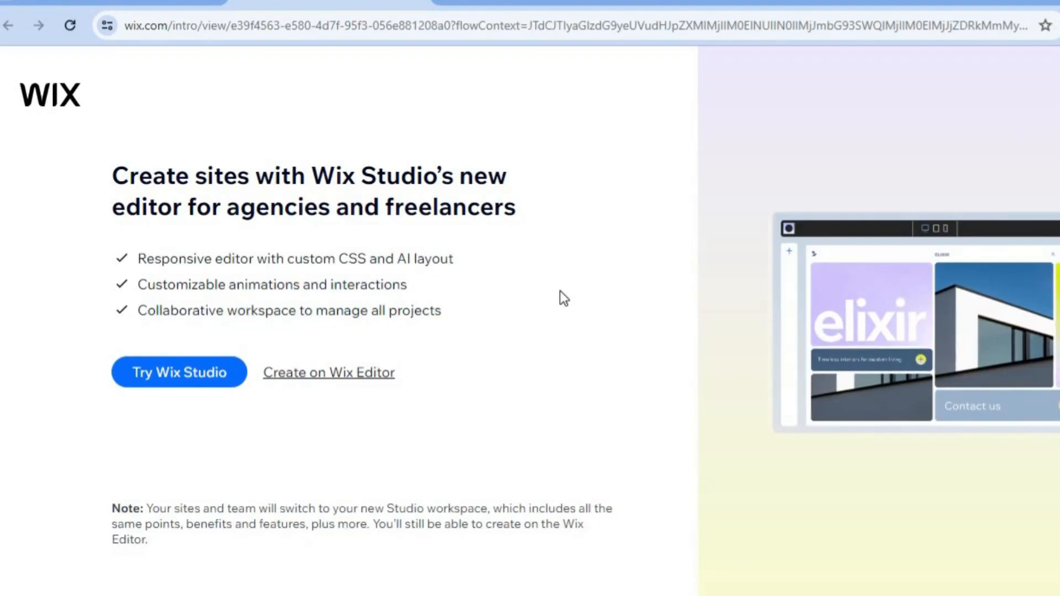
{"action": "left_click", "coordinate": [342, 381]}
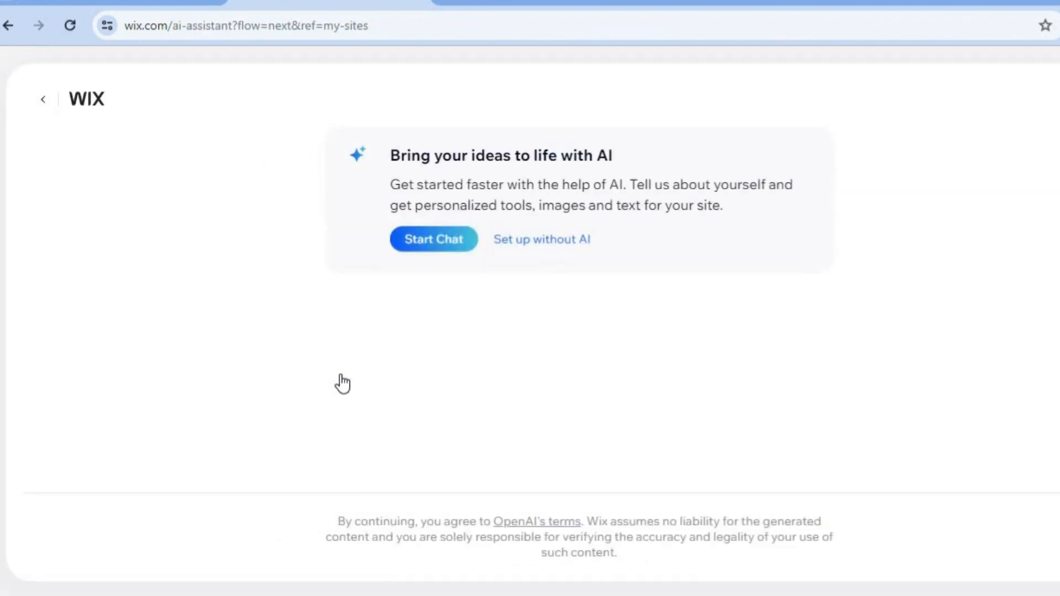
{"action": "left_click", "coordinate": [554, 241]}
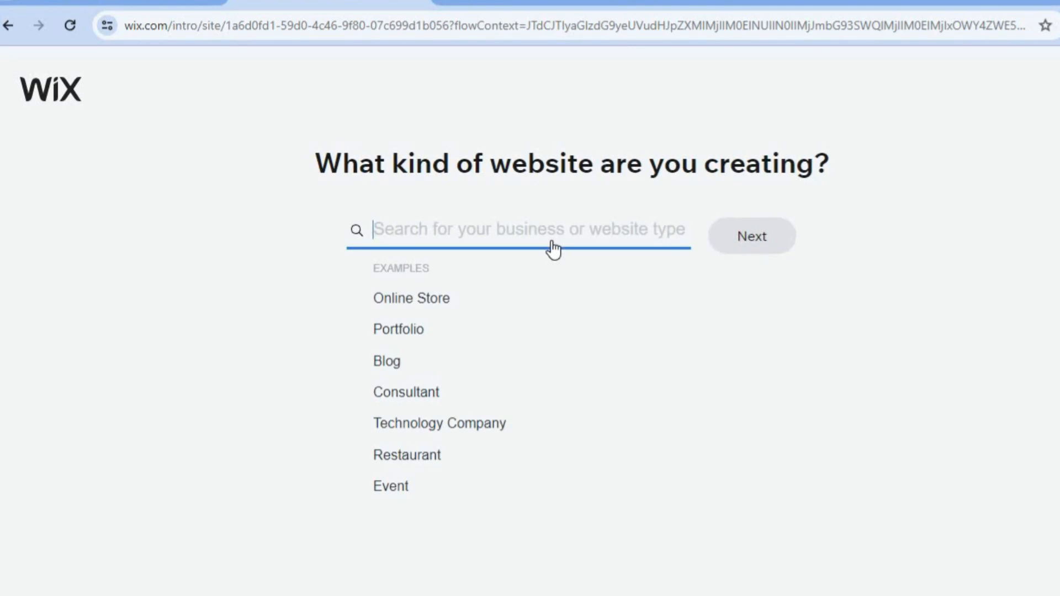
Choose Camp as the kind of website being created and continue to the business setup
{"action": "type", "text": "C"}
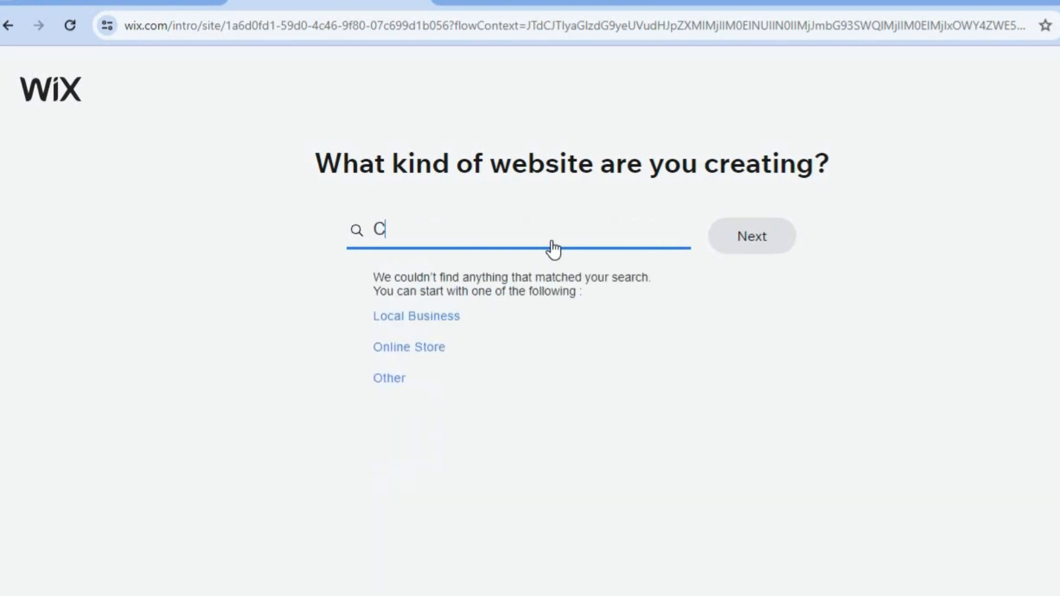
{"action": "type", "text": "AMP"}
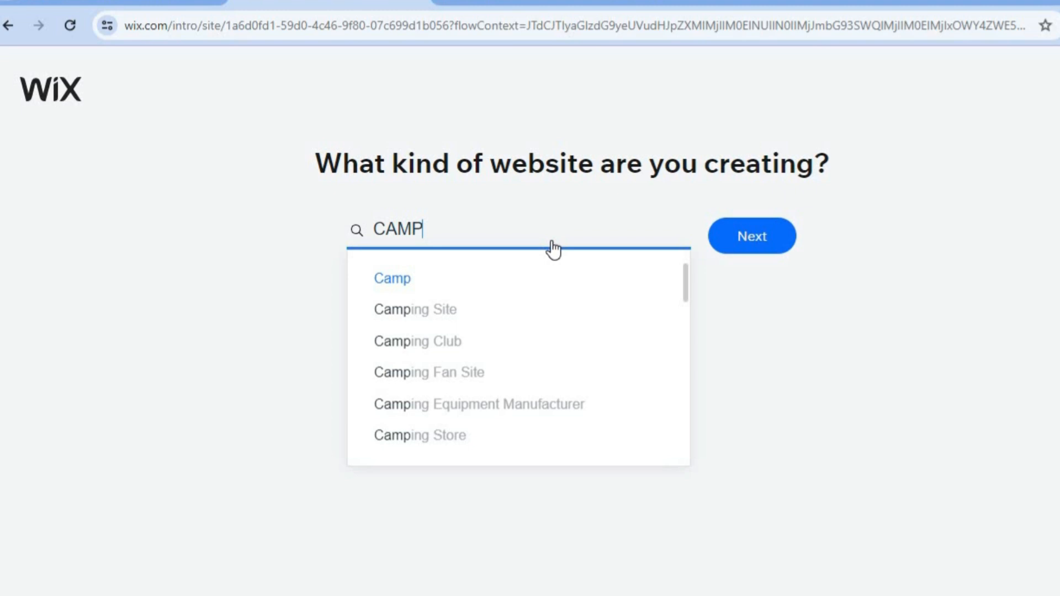
{"action": "type", "text": " GR"}
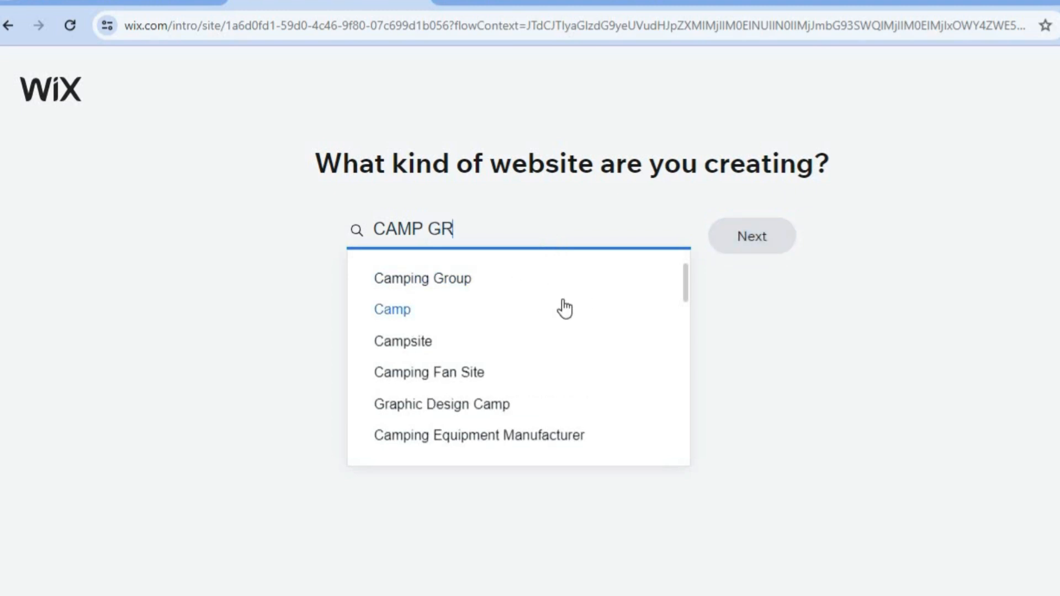
{"action": "key", "text": "BackSpace"}
{"action": "key", "text": "BackSpace"}
{"action": "key", "text": "BackSpace"}
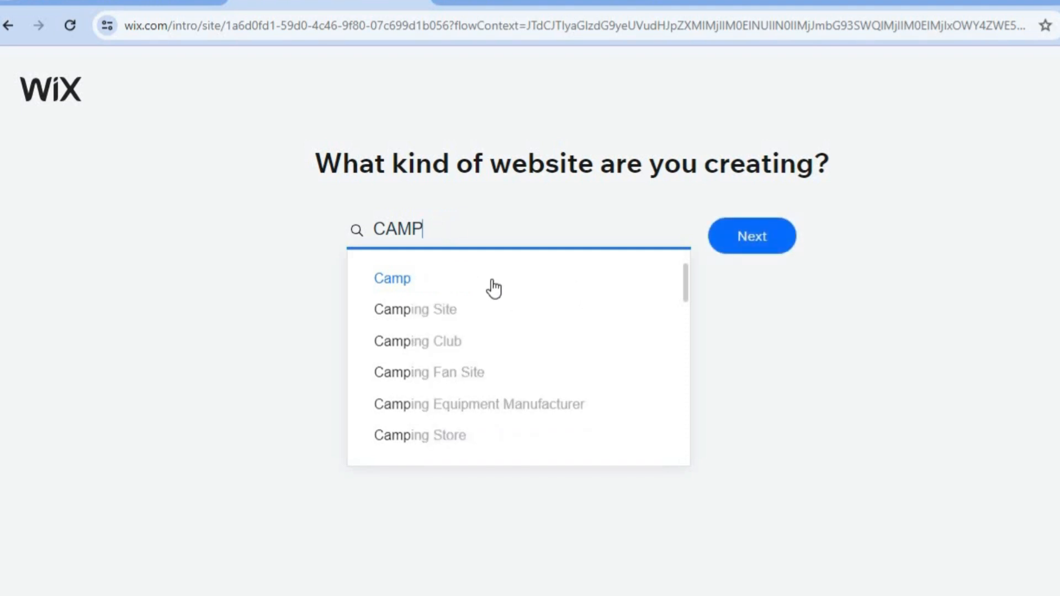
{"action": "left_click", "coordinate": [494, 288]}
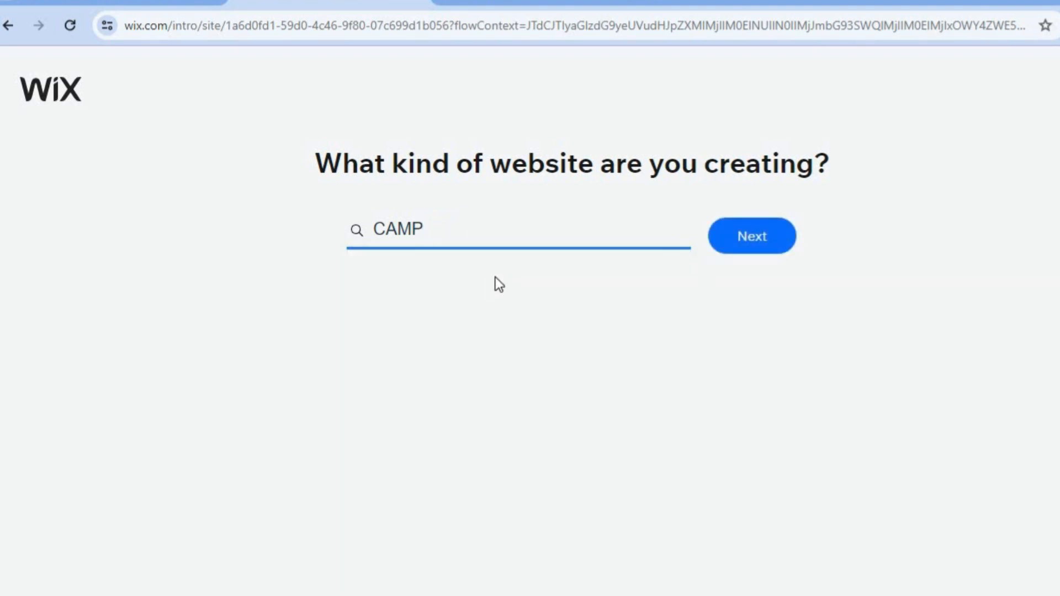
{"action": "left_click", "coordinate": [745, 246]}
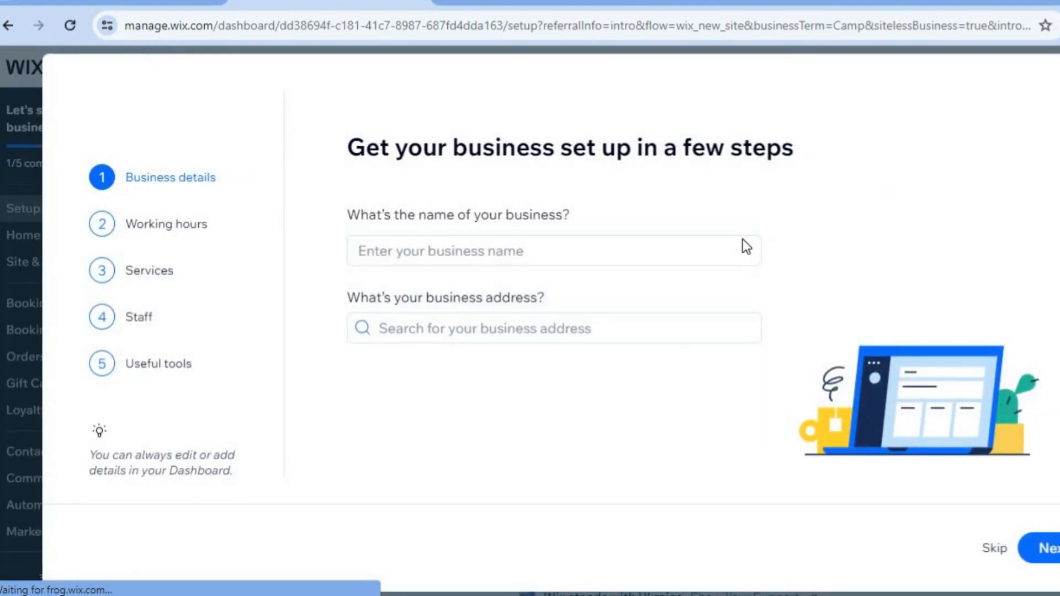
Enter TEST as the business name, leave the address blank and continue to the working hours
{"action": "left_click", "coordinate": [596, 258]}
{"action": "type", "text": "TEST"}
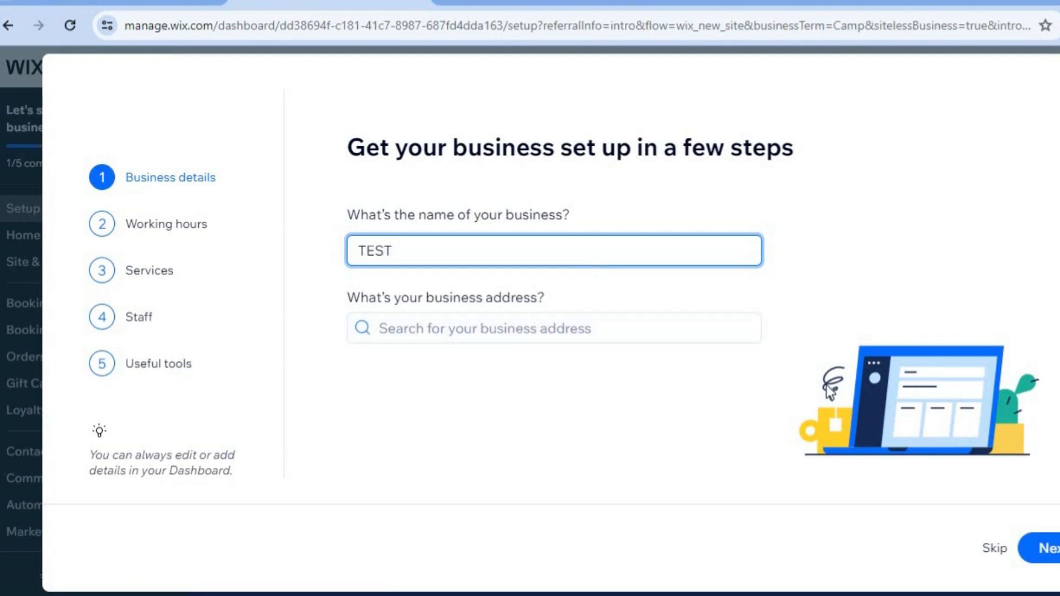
{"action": "left_click", "coordinate": [1044, 551]}
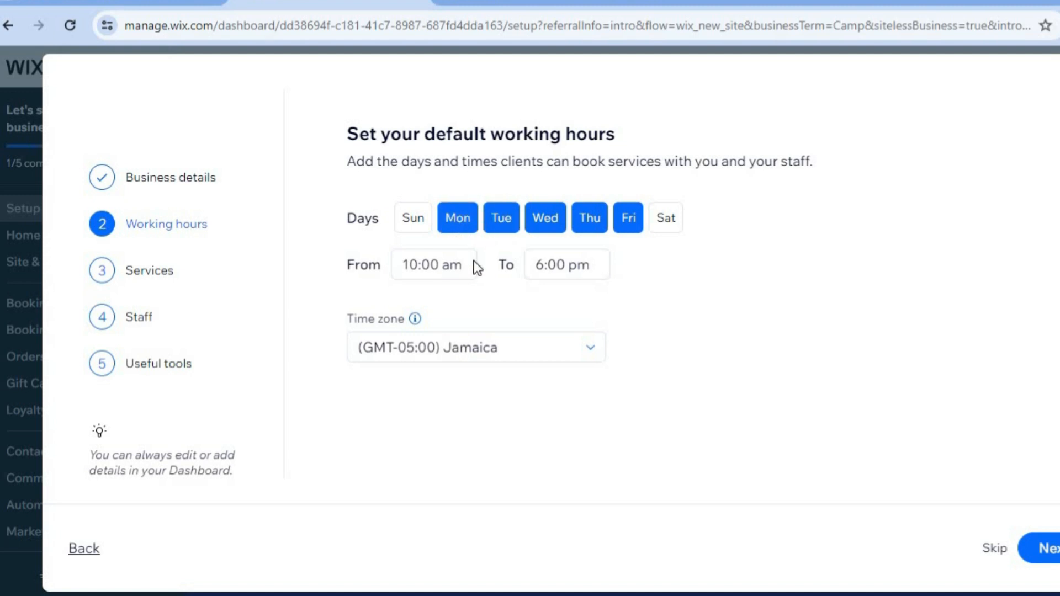
Set the default working hours from 8:00 am to 4:00 pm and continue to the services
{"action": "left_click", "coordinate": [451, 268]}
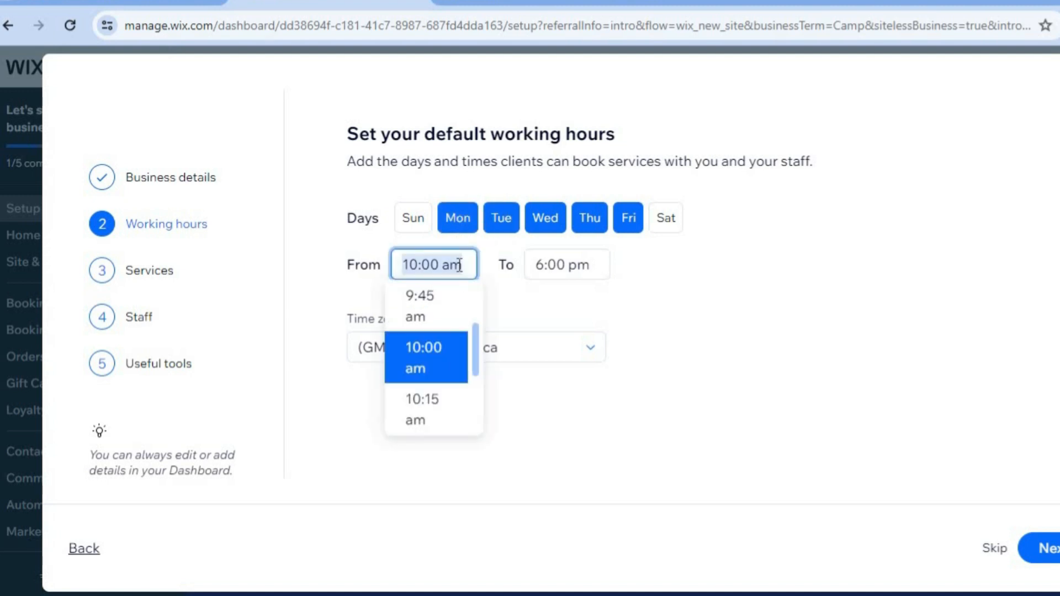
{"action": "left_click_drag", "start_coordinate": [475, 343], "coordinate": [475, 336]}
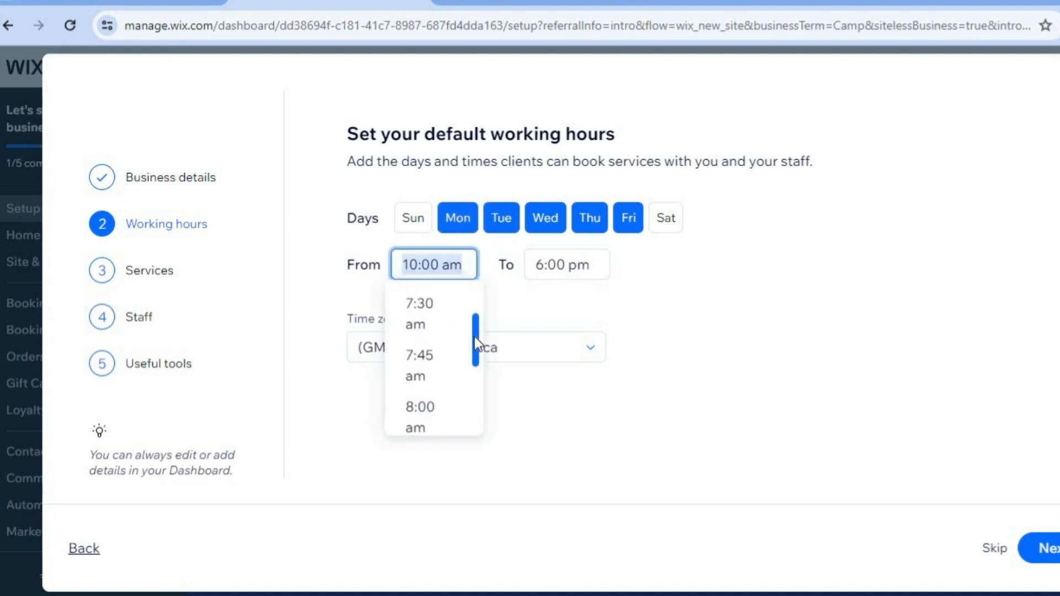
{"action": "left_click", "coordinate": [447, 416]}
{"action": "left_click", "coordinate": [579, 249]}
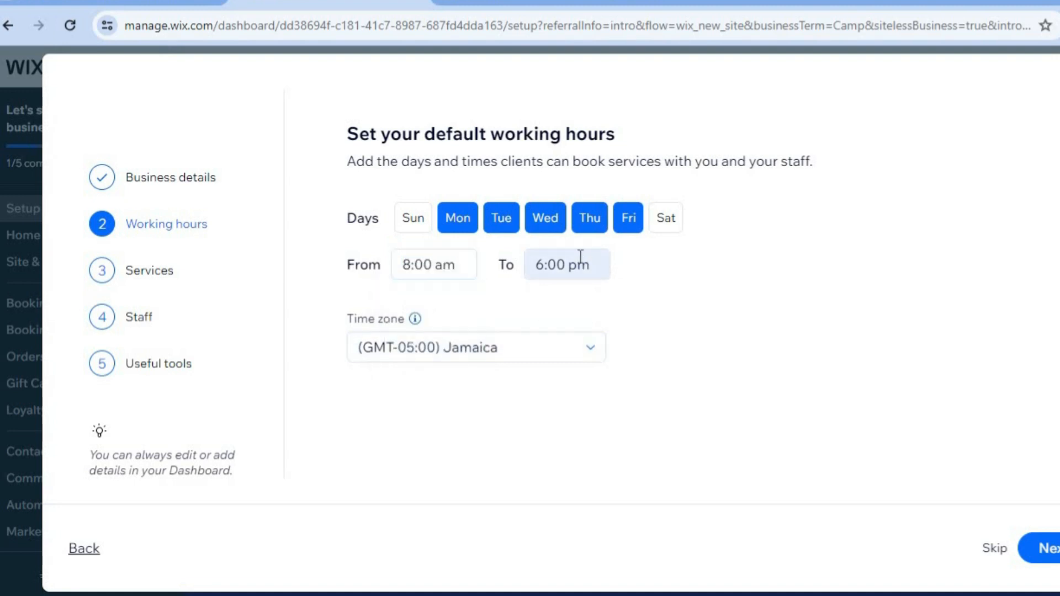
{"action": "left_click_drag", "start_coordinate": [611, 379], "coordinate": [611, 373]}
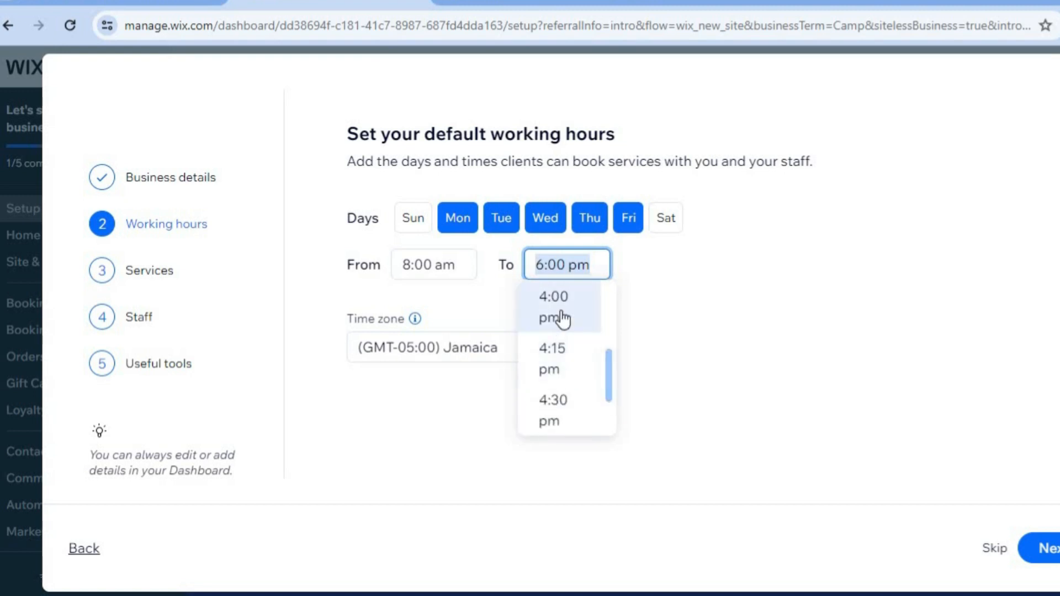
{"action": "left_click", "coordinate": [561, 312]}
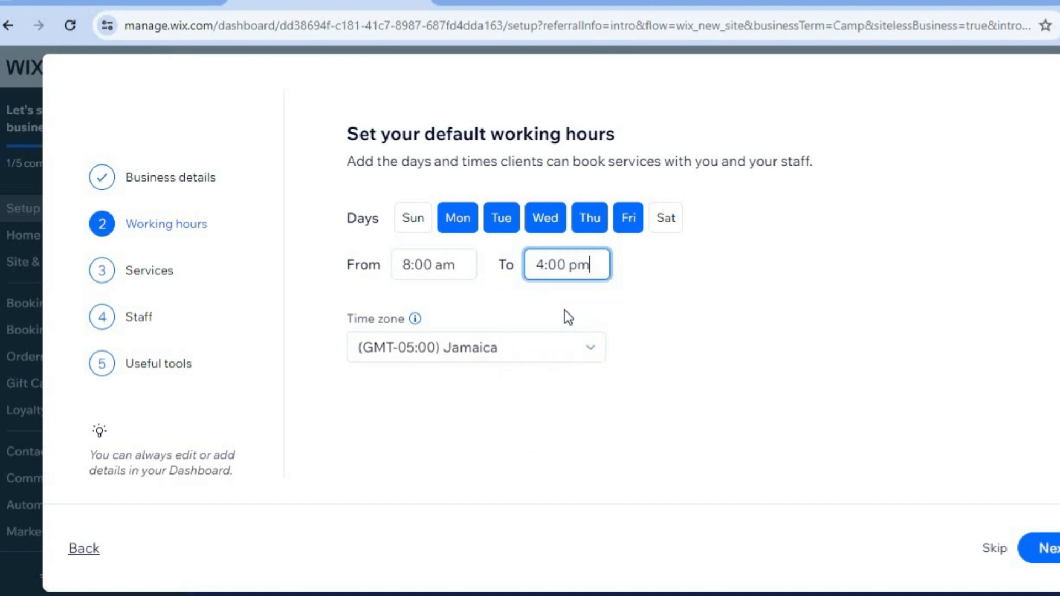
{"action": "left_click", "coordinate": [1040, 548]}
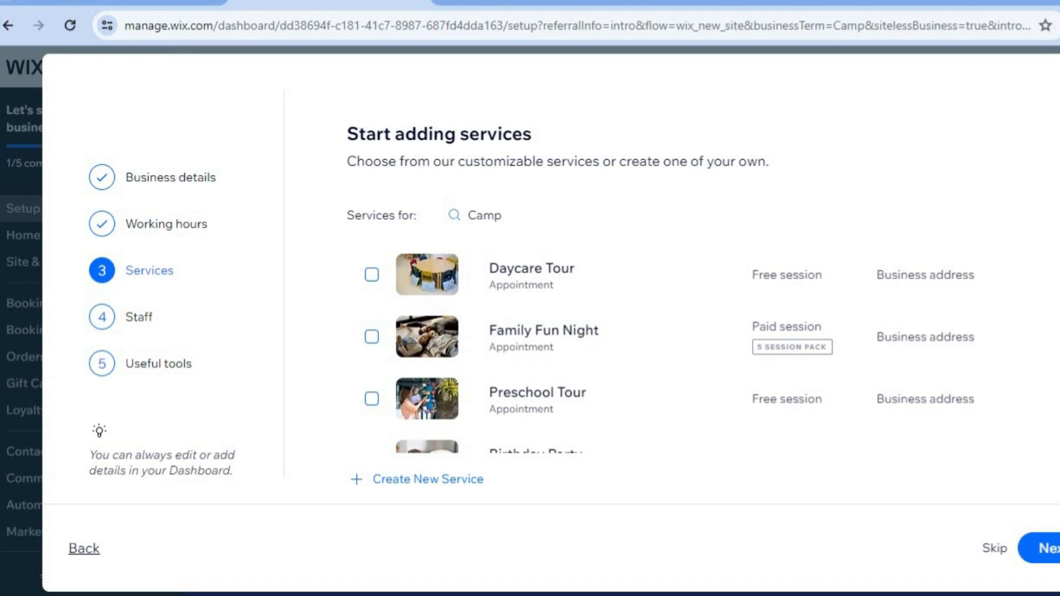
Look through the suggested camp services and proceed past the services and staff stages without adding anything
{"action": "scroll", "coordinate": [669, 348], "scroll_direction": "down", "scroll_amount": 5}
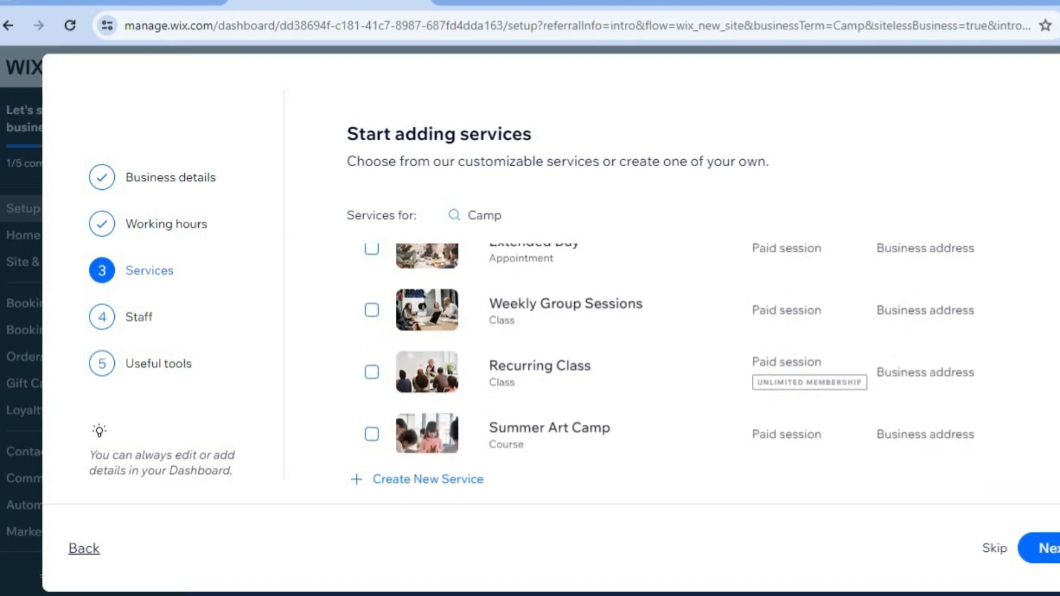
{"action": "scroll", "coordinate": [670, 348], "scroll_direction": "down", "scroll_amount": 1}
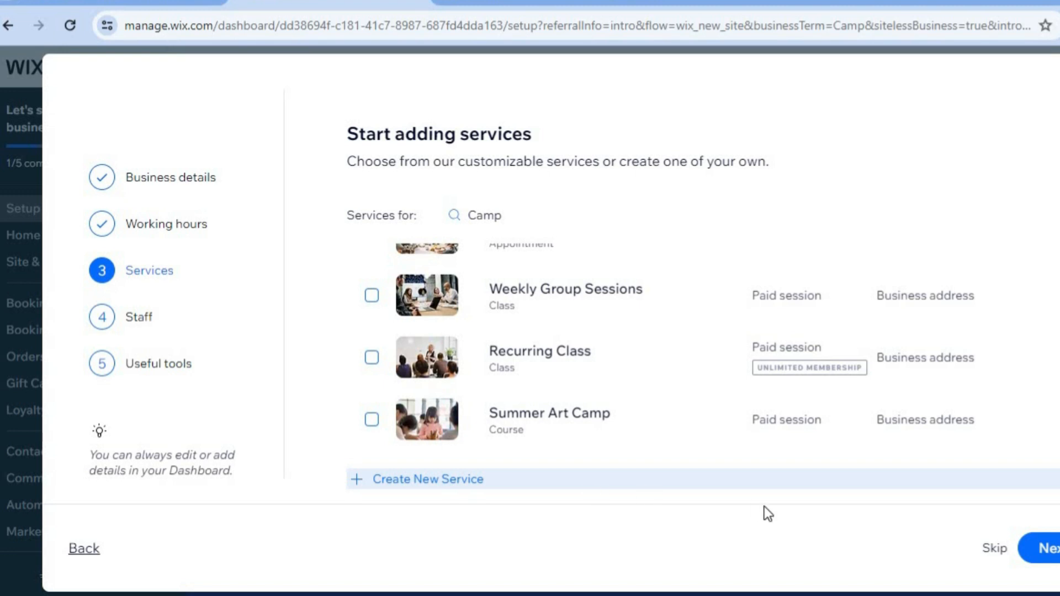
{"action": "left_click", "coordinate": [1050, 554]}
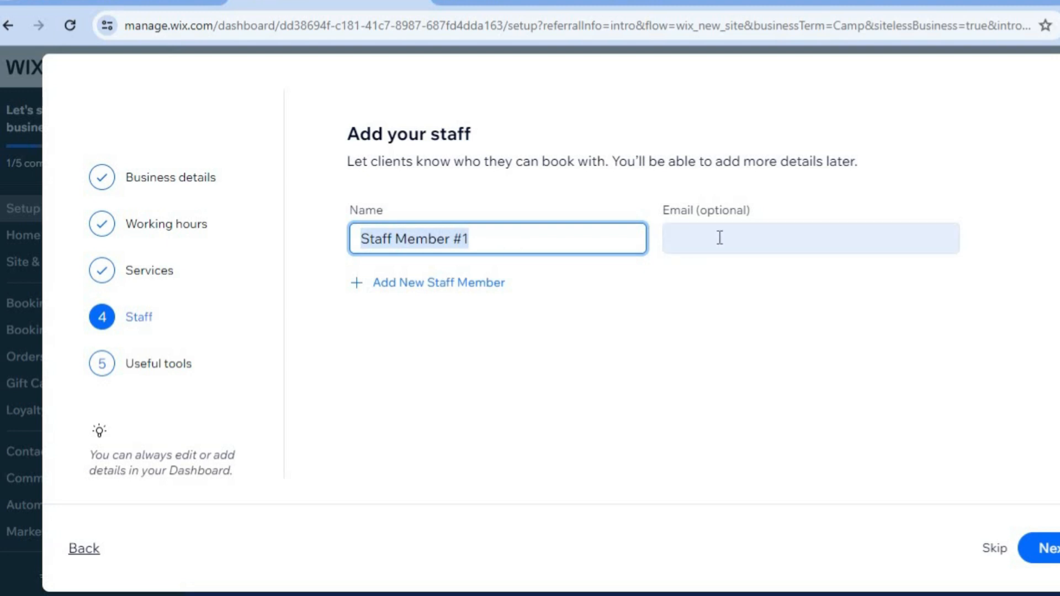
{"action": "left_click", "coordinate": [1053, 550]}
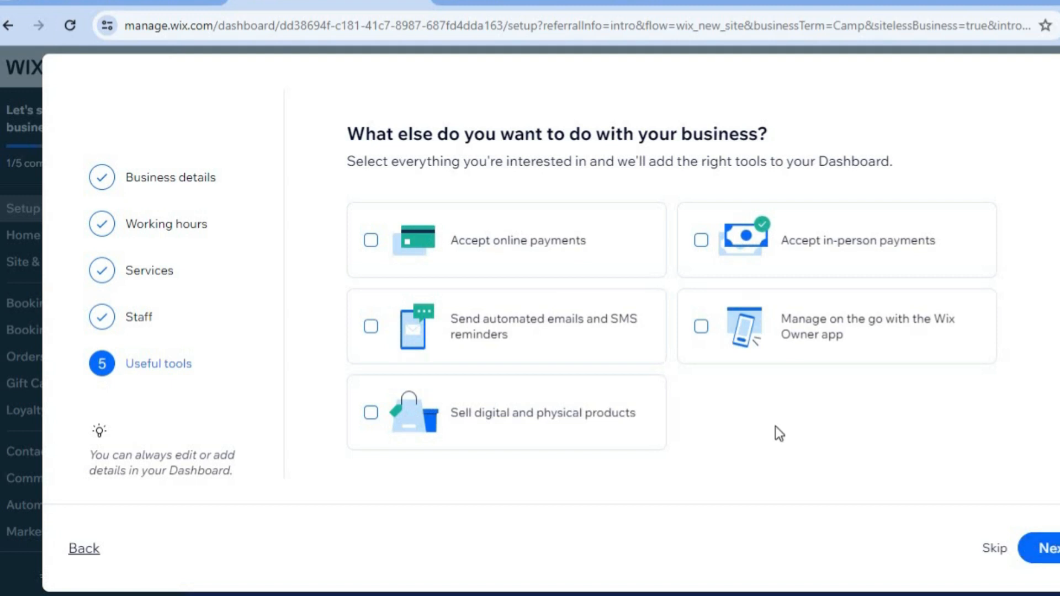
Select accepting online payments and in-person payments as useful tools, and finish the setup to reach the dashboard
{"action": "left_click", "coordinate": [519, 251]}
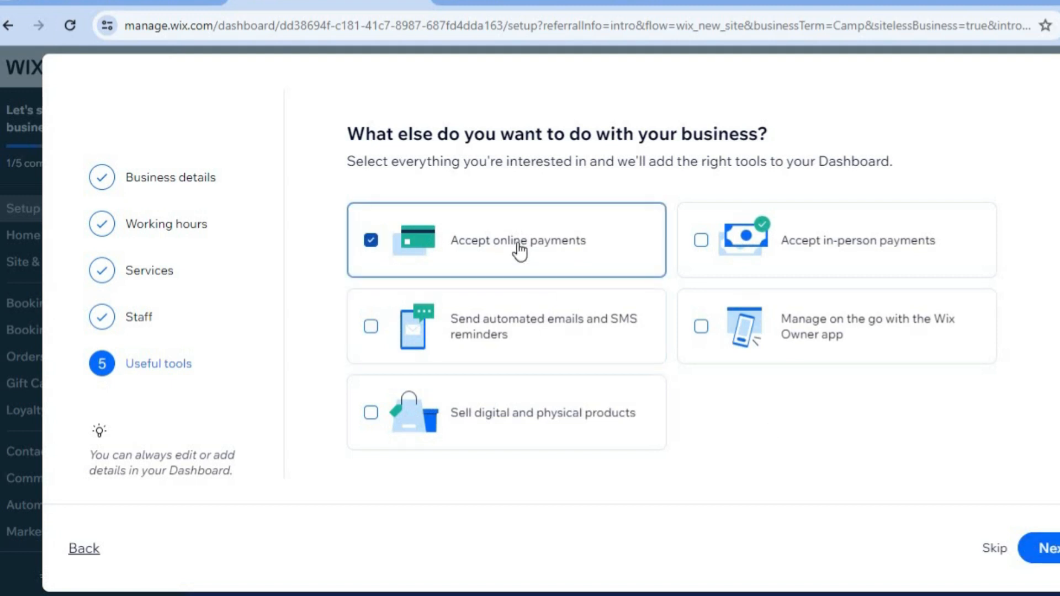
{"action": "left_click", "coordinate": [712, 259]}
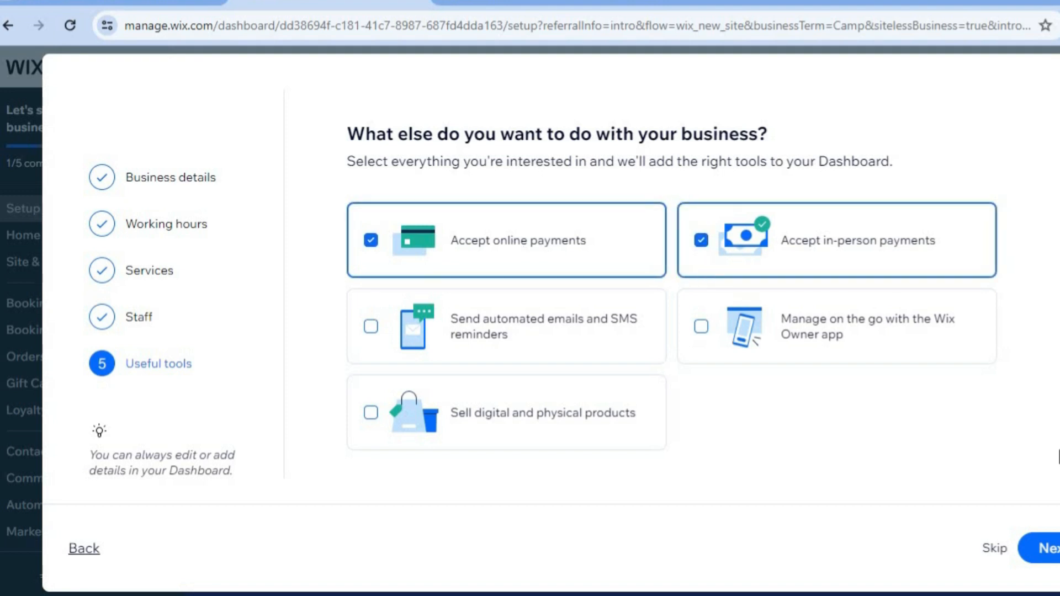
{"action": "left_click", "coordinate": [1044, 549]}
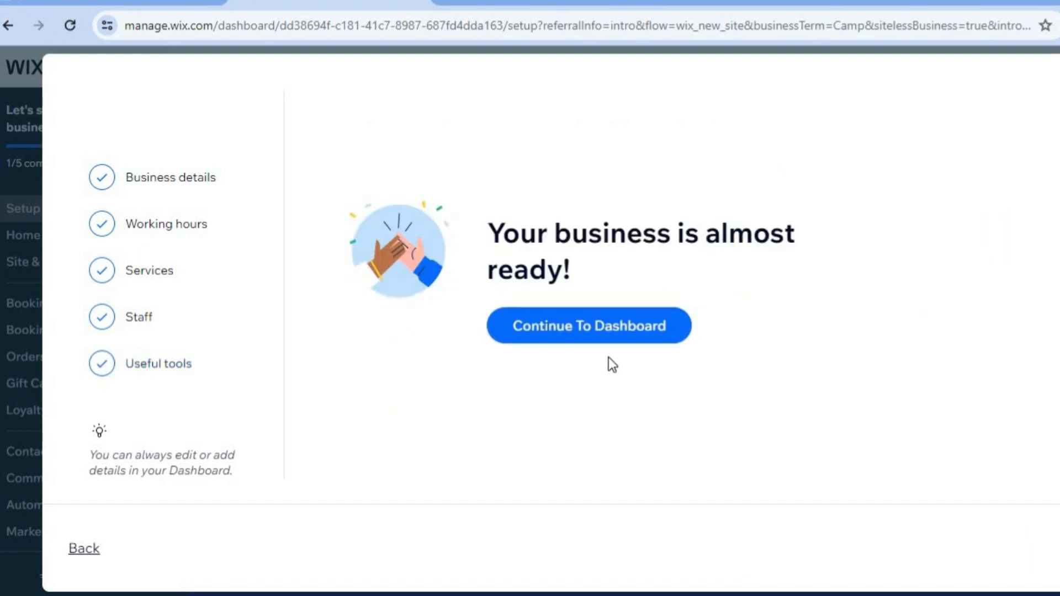
{"action": "left_click", "coordinate": [607, 335]}
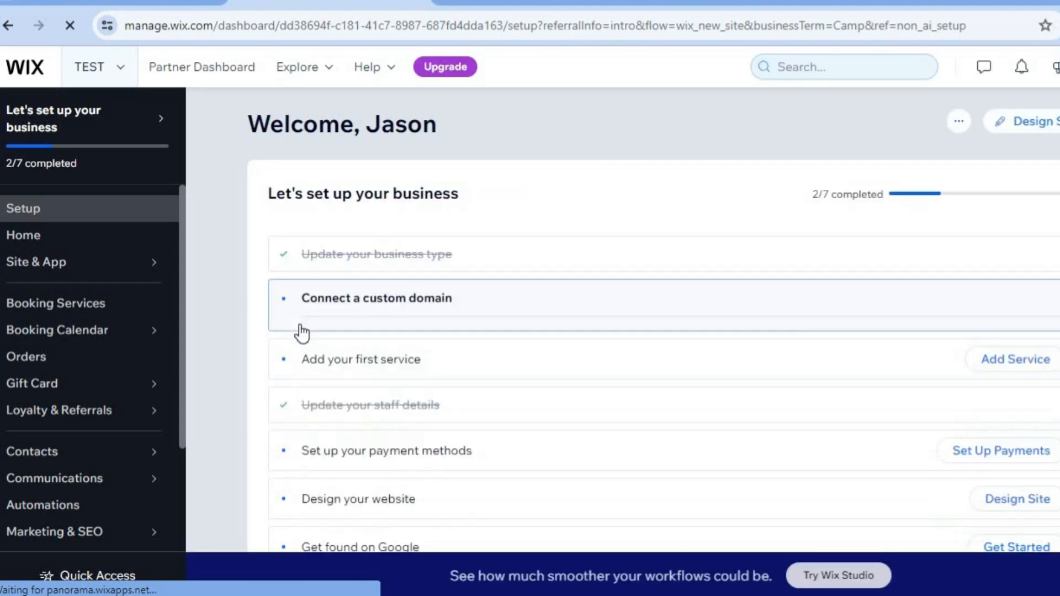
Open the booking services and start a new appointment service from scratch
{"action": "left_click", "coordinate": [98, 313]}
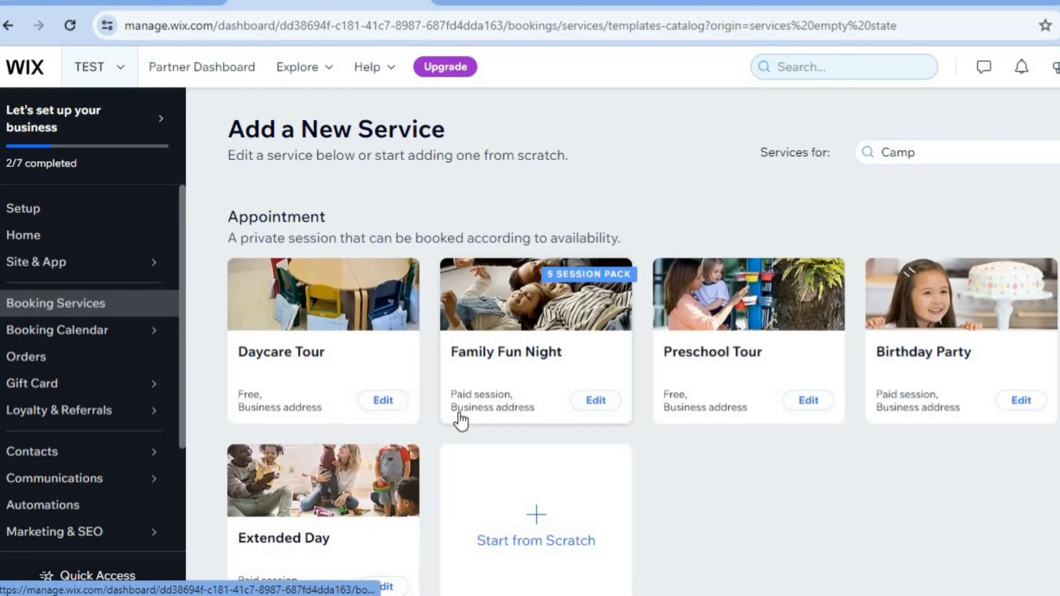
{"action": "left_click", "coordinate": [544, 521]}
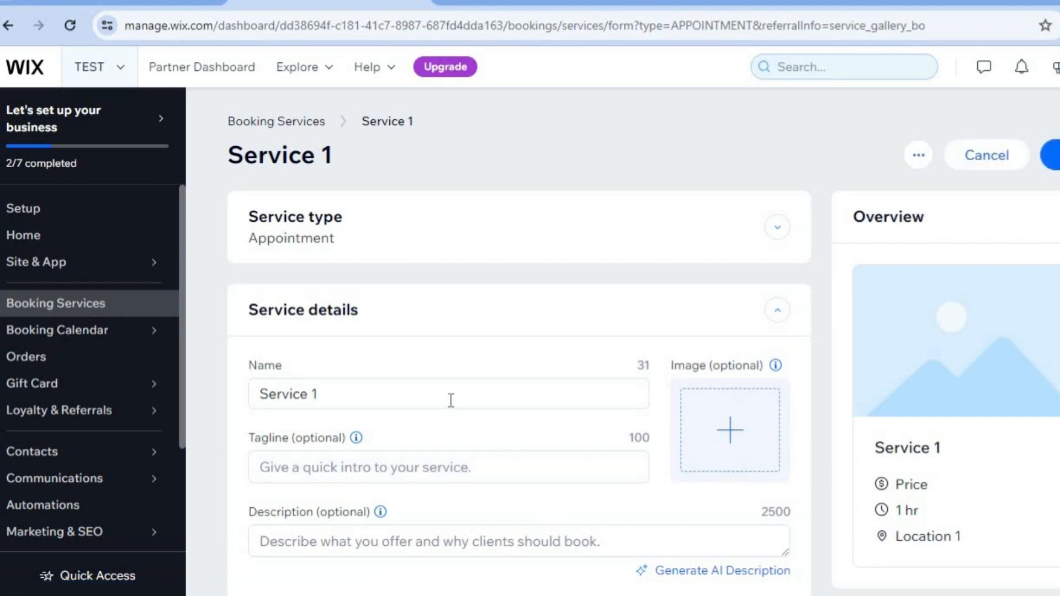
{"action": "triple_click", "coordinate": [385, 392]}
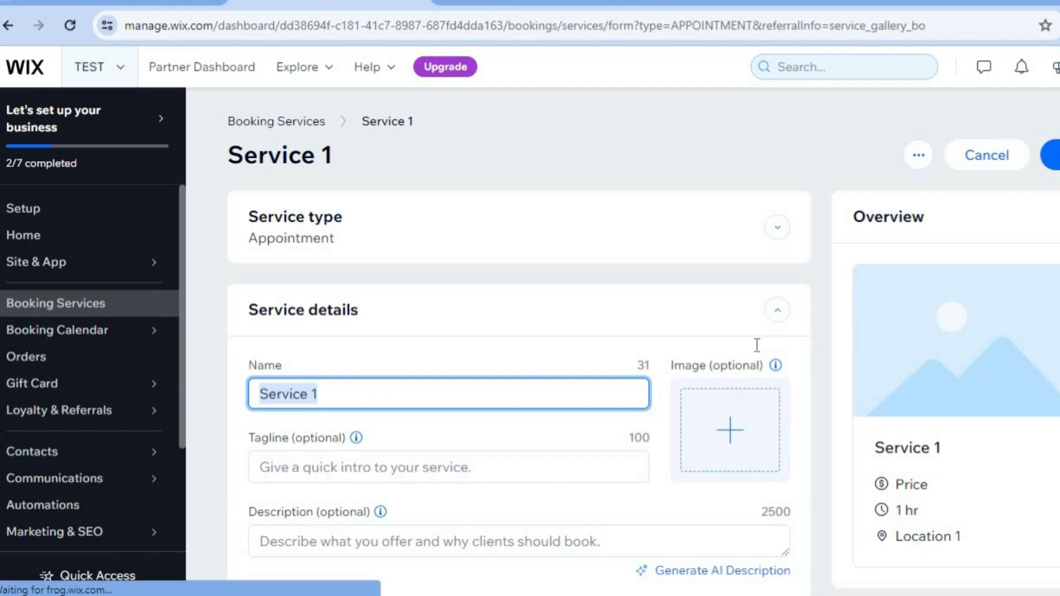
Search the media library for CAMPING and add the night photo of the yellow tent as the service image
{"action": "left_click", "coordinate": [730, 431]}
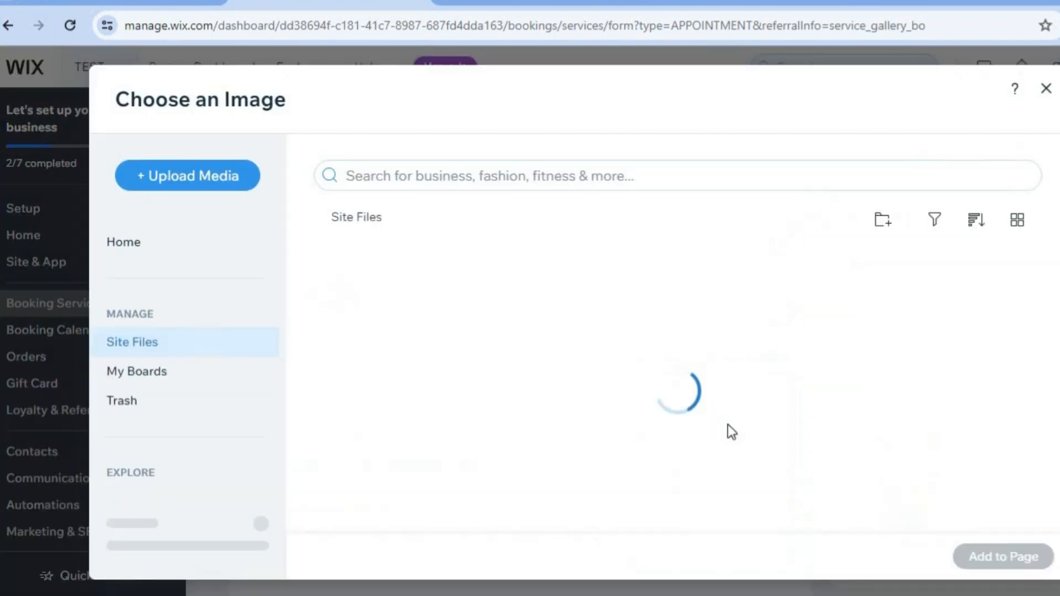
{"action": "left_click", "coordinate": [521, 177]}
{"action": "type", "text": "CAMP"}
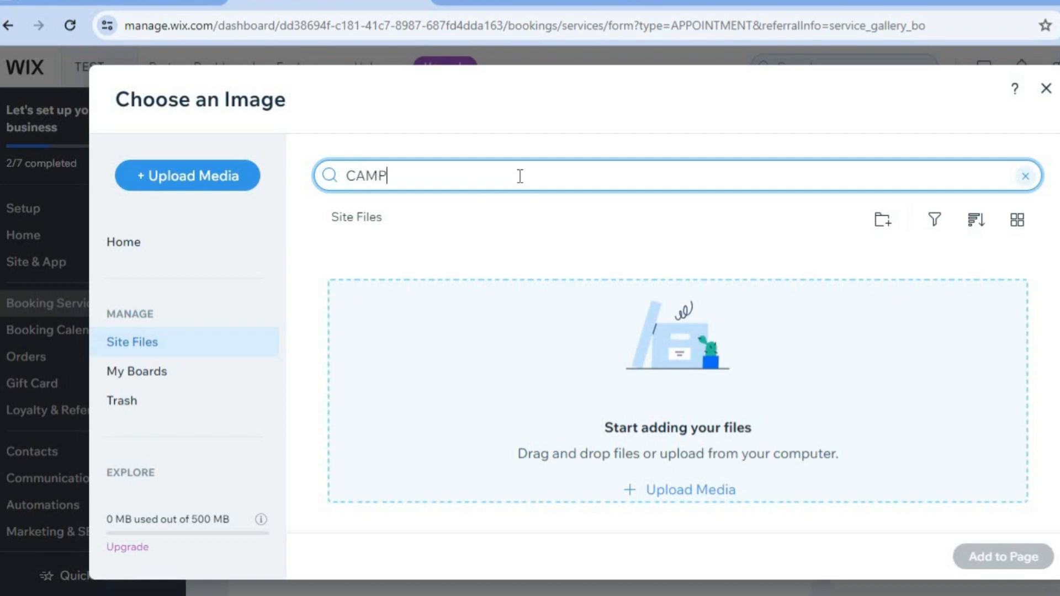
{"action": "type", "text": "ING"}
{"action": "key", "text": "Return"}
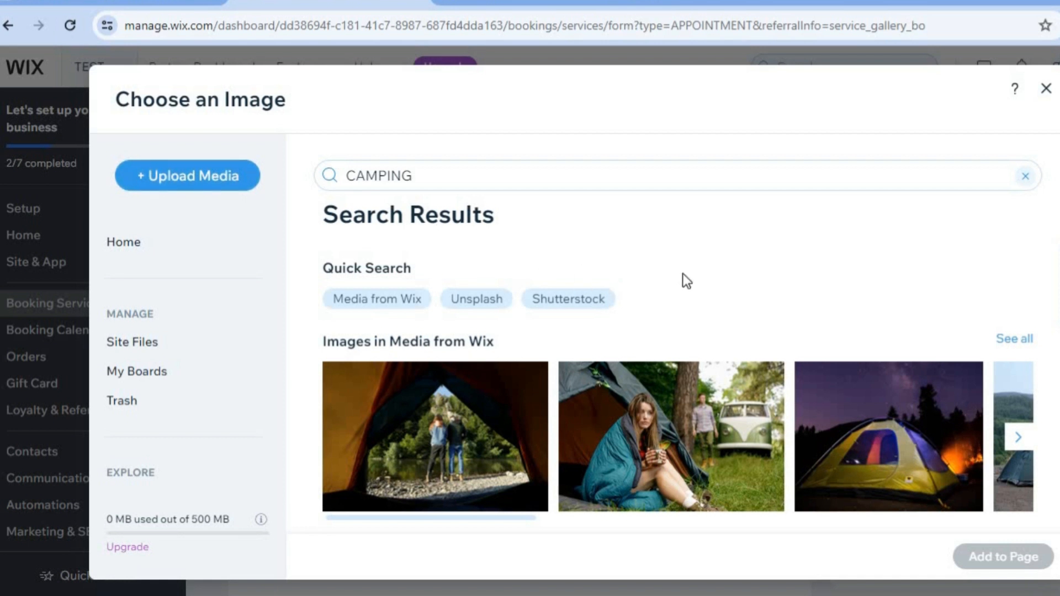
{"action": "left_click", "coordinate": [911, 472]}
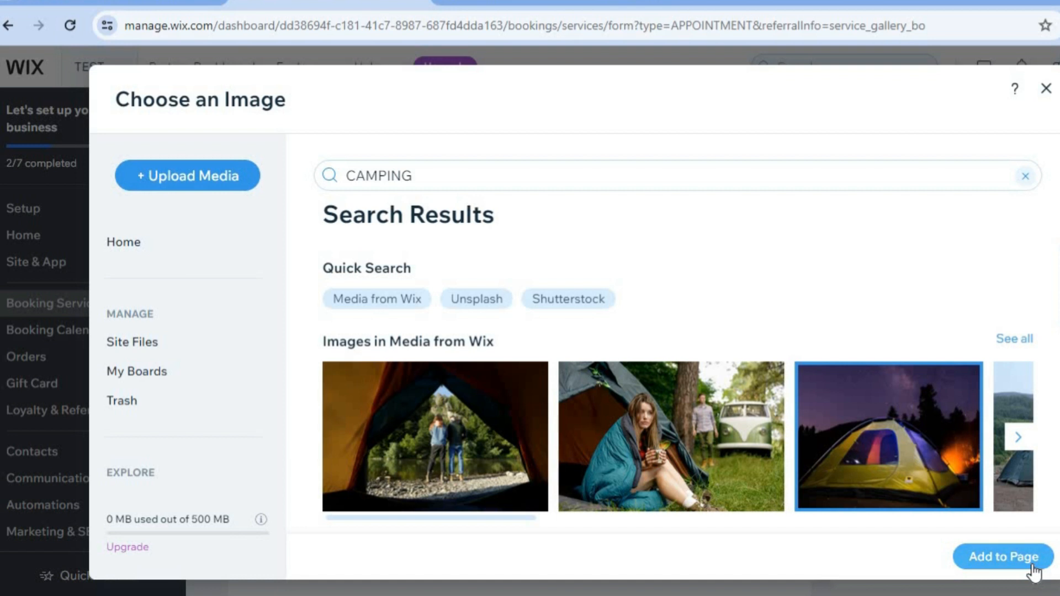
{"action": "left_click", "coordinate": [1004, 557]}
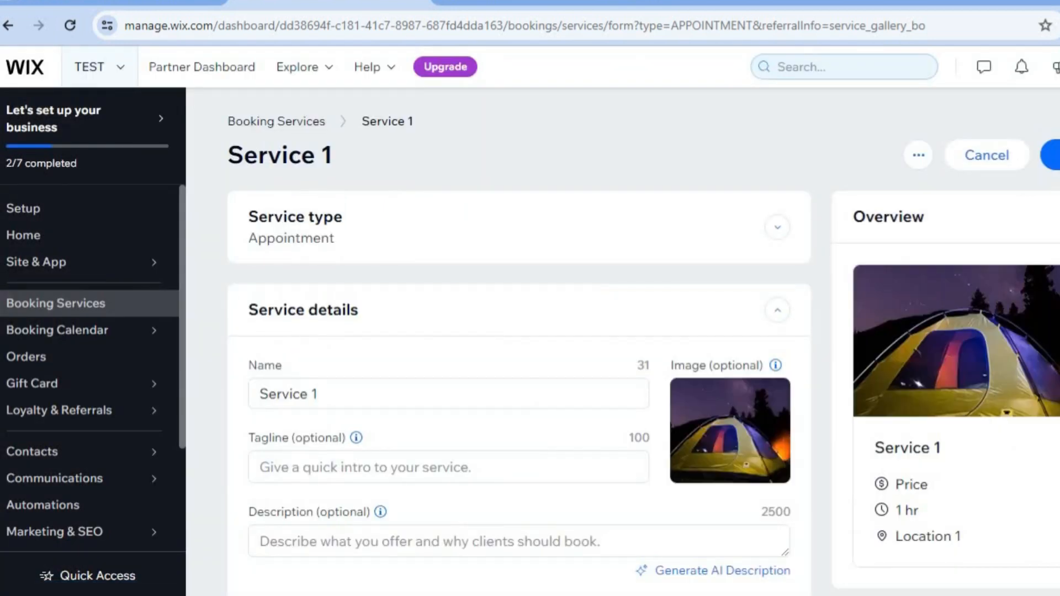
{"action": "scroll", "coordinate": [519, 342], "scroll_direction": "down", "scroll_amount": 3}
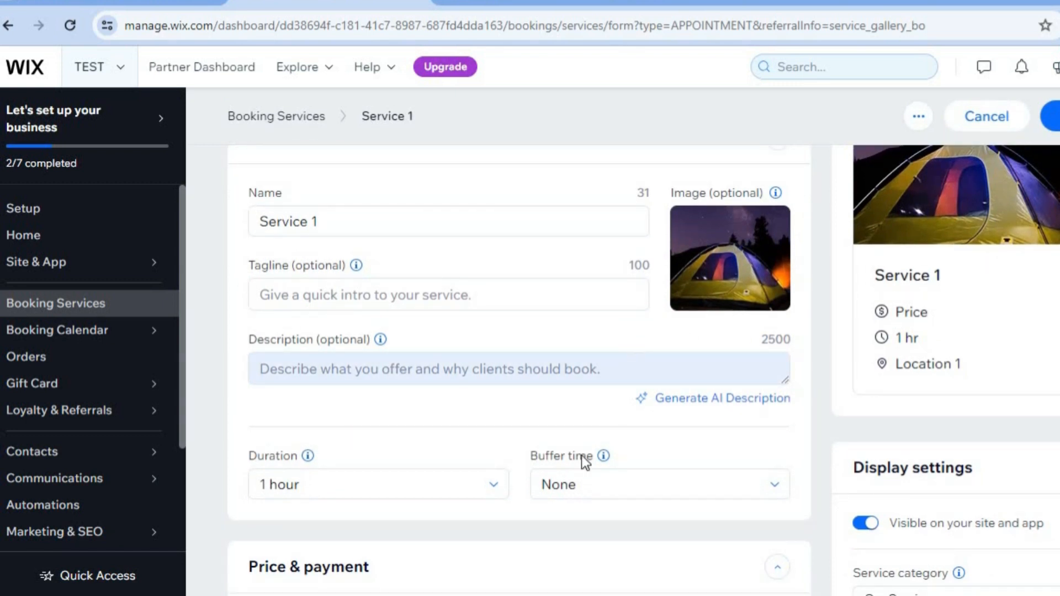
Set the service's fixed price per session to 100, save the service and dismiss the upgrade offer
{"action": "left_click", "coordinate": [496, 486]}
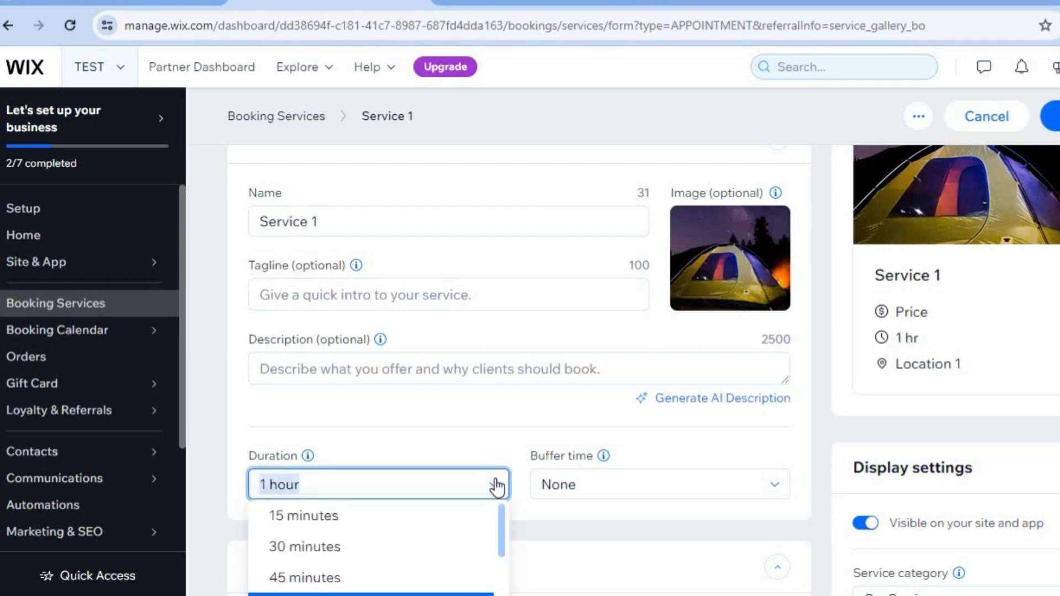
{"action": "left_click", "coordinate": [497, 486]}
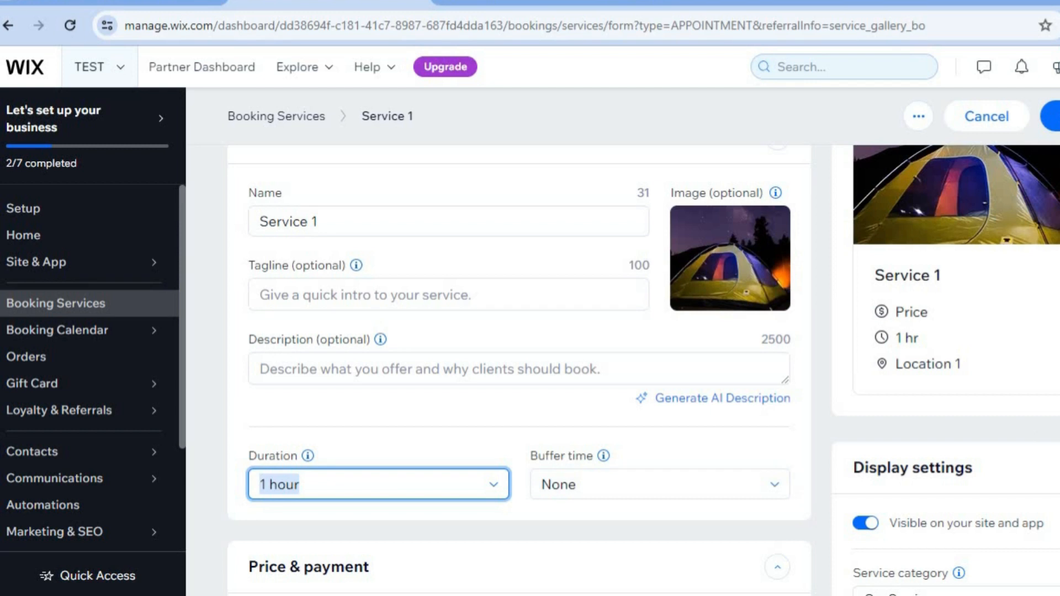
{"action": "scroll", "coordinate": [644, 370], "scroll_direction": "down", "scroll_amount": 8}
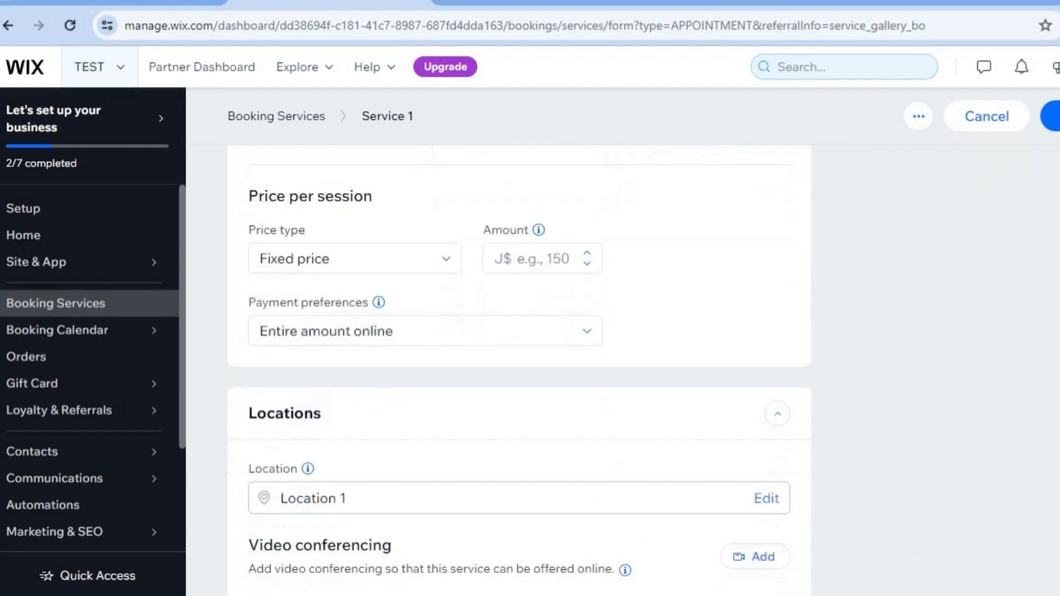
{"action": "left_click", "coordinate": [530, 243]}
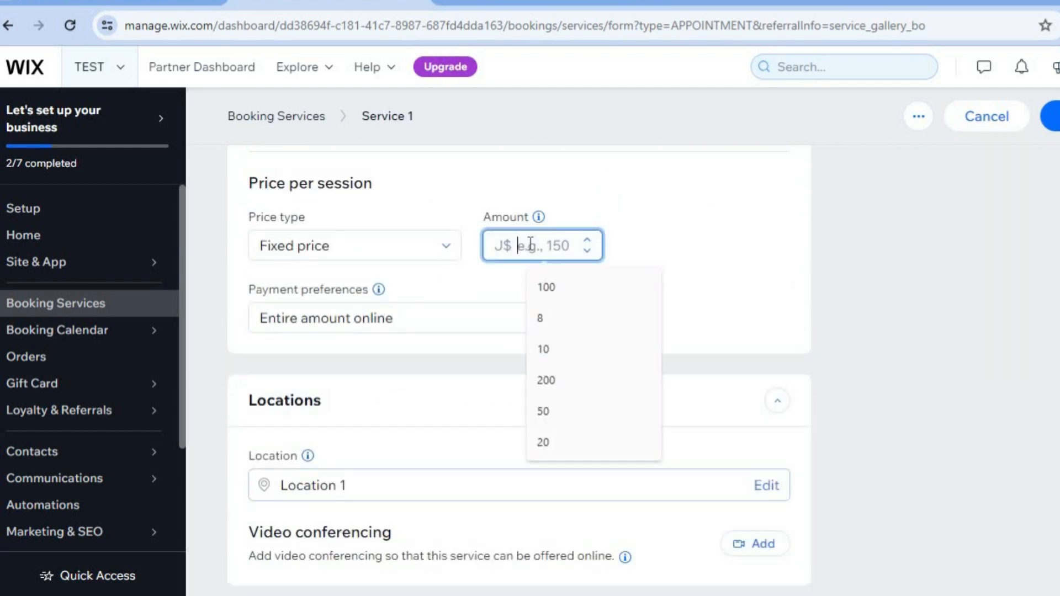
{"action": "left_click", "coordinate": [556, 296]}
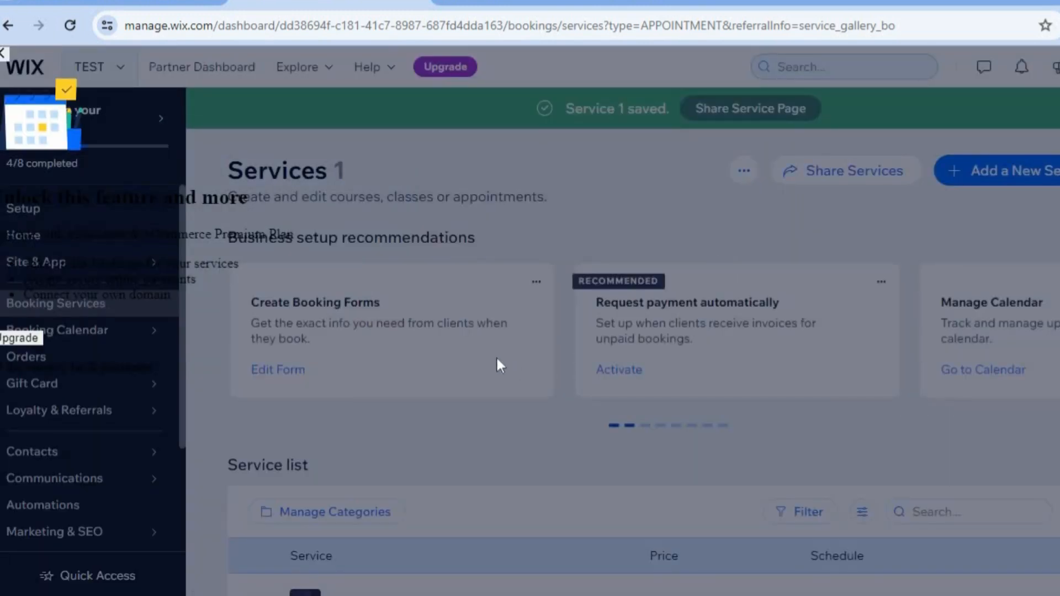
{"action": "left_click", "coordinate": [4, 53]}
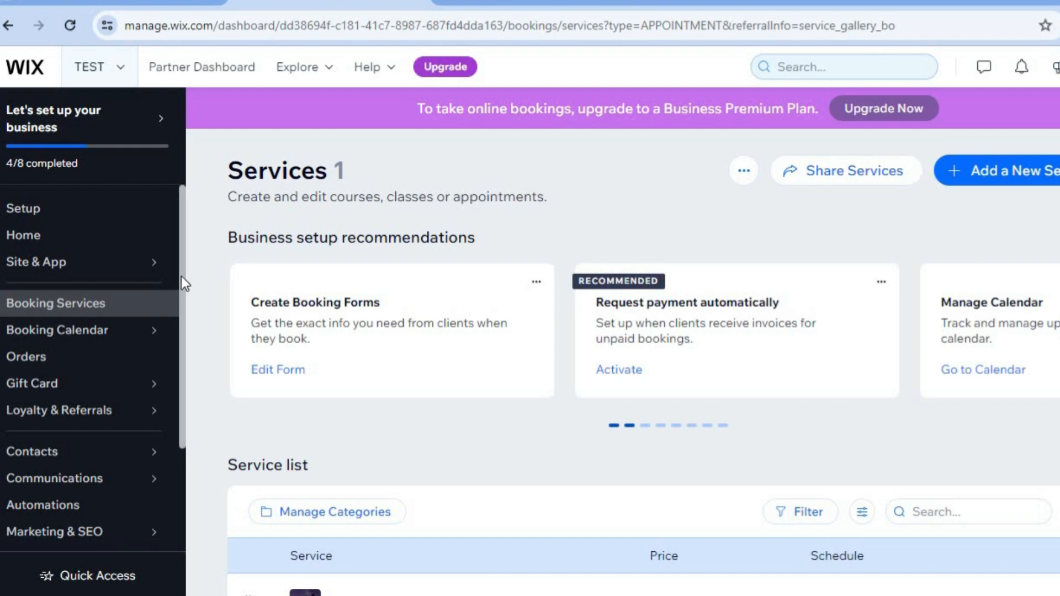
{"action": "scroll", "coordinate": [181, 298], "scroll_direction": "down", "scroll_amount": 2}
{"action": "left_click_drag", "start_coordinate": [182, 313], "coordinate": [178, 266]}
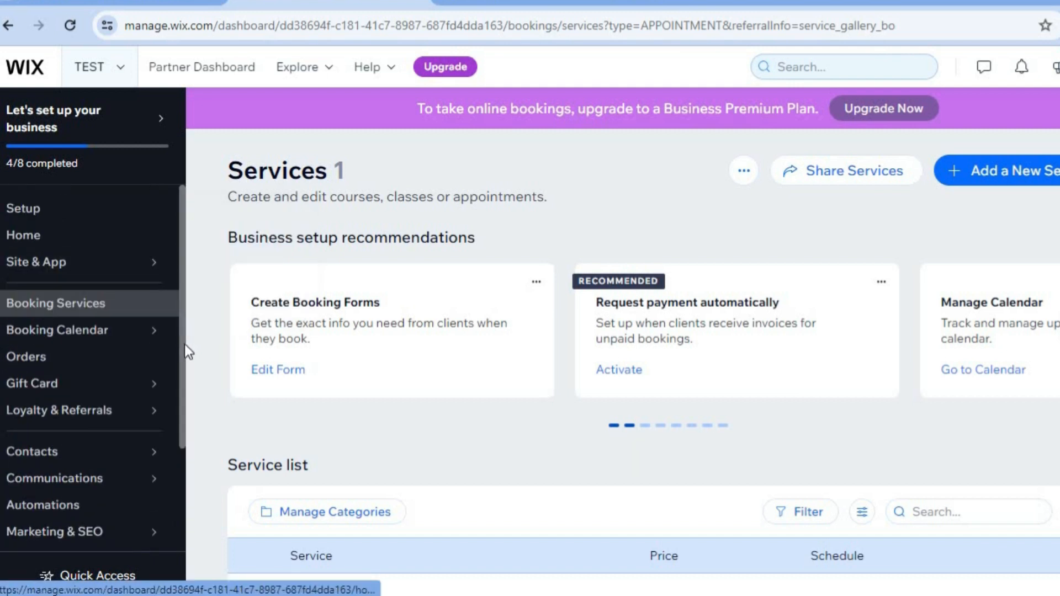
{"action": "mouse_move", "coordinate": [116, 338]}
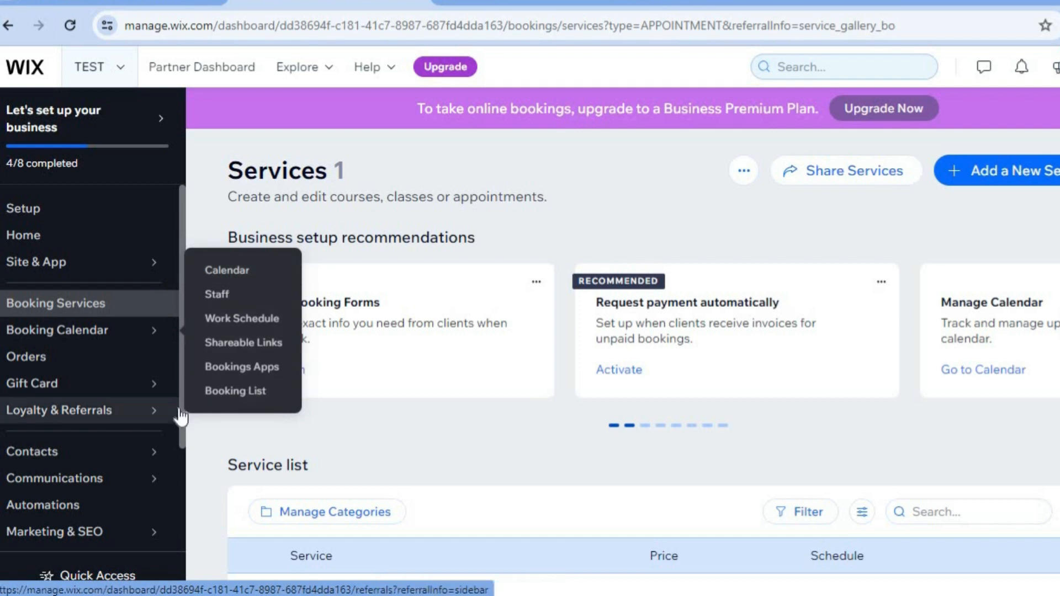
{"action": "mouse_move", "coordinate": [105, 382]}
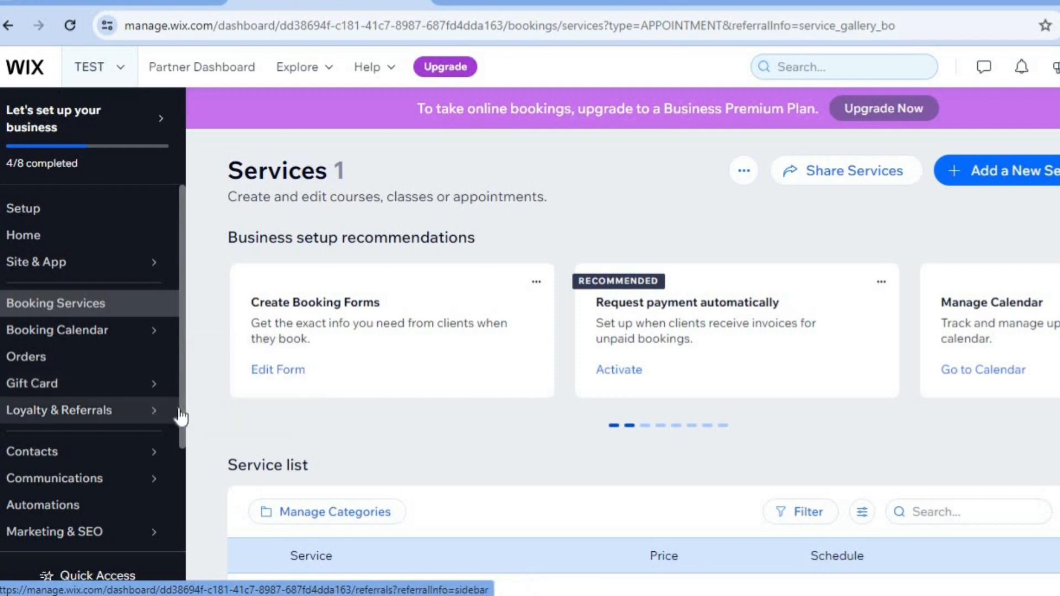
{"action": "mouse_move", "coordinate": [182, 416]}
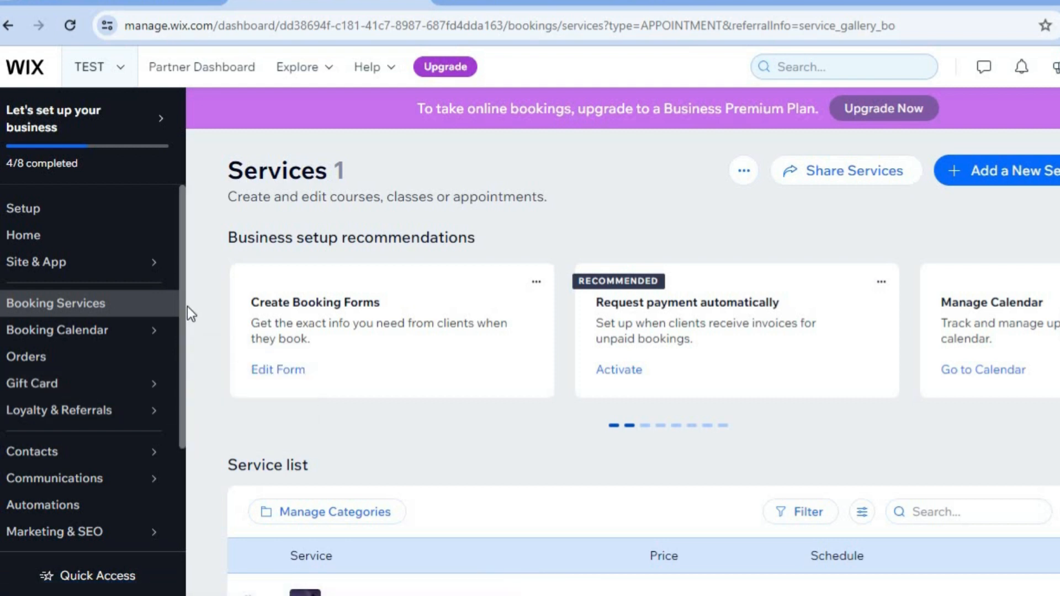
{"action": "left_click_drag", "start_coordinate": [185, 342], "coordinate": [185, 351]}
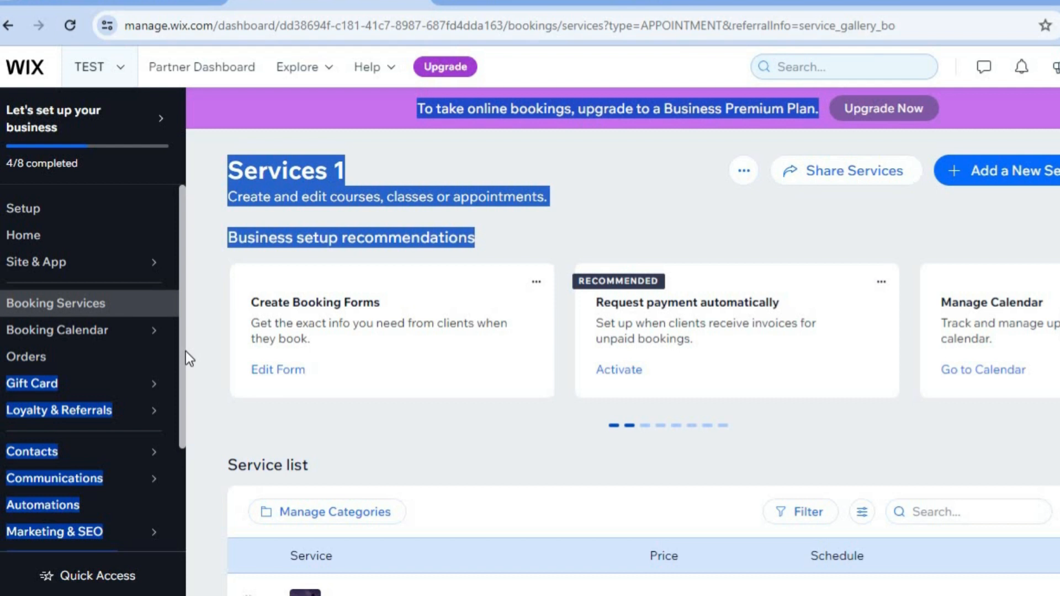
{"action": "left_click", "coordinate": [225, 348]}
Open the payments page under billing and go on to managing the site's payment methods
{"action": "scroll", "coordinate": [177, 425], "scroll_direction": "down", "scroll_amount": 1}
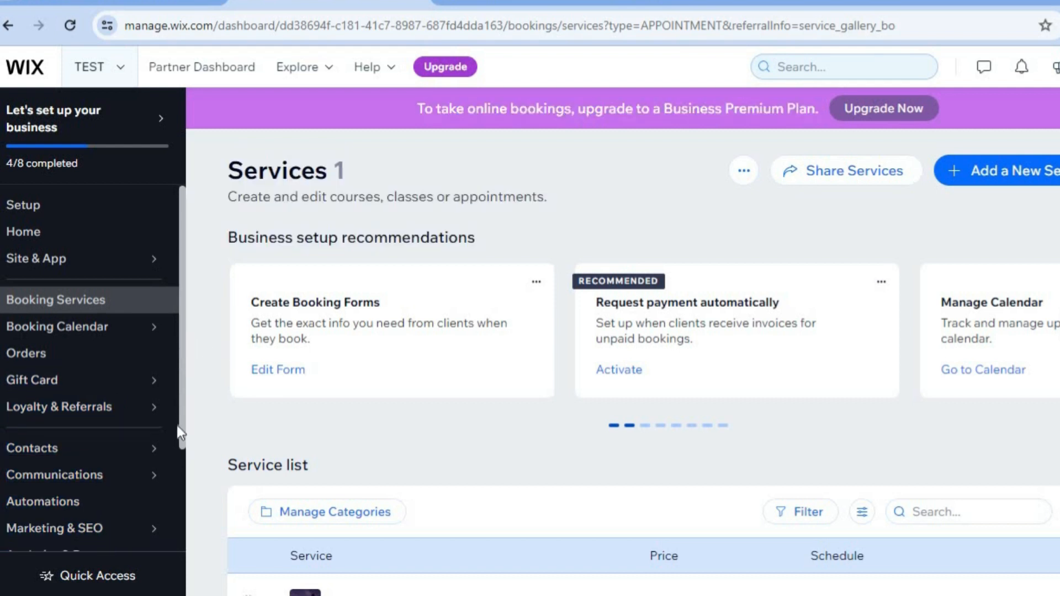
{"action": "scroll", "coordinate": [177, 425], "scroll_direction": "down", "scroll_amount": 3}
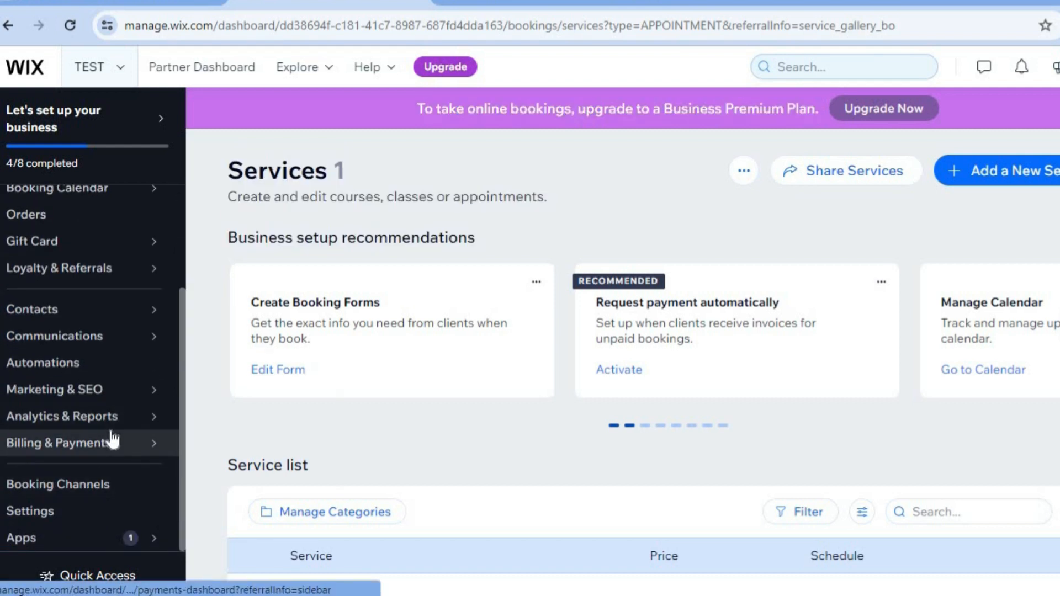
{"action": "mouse_move", "coordinate": [113, 440]}
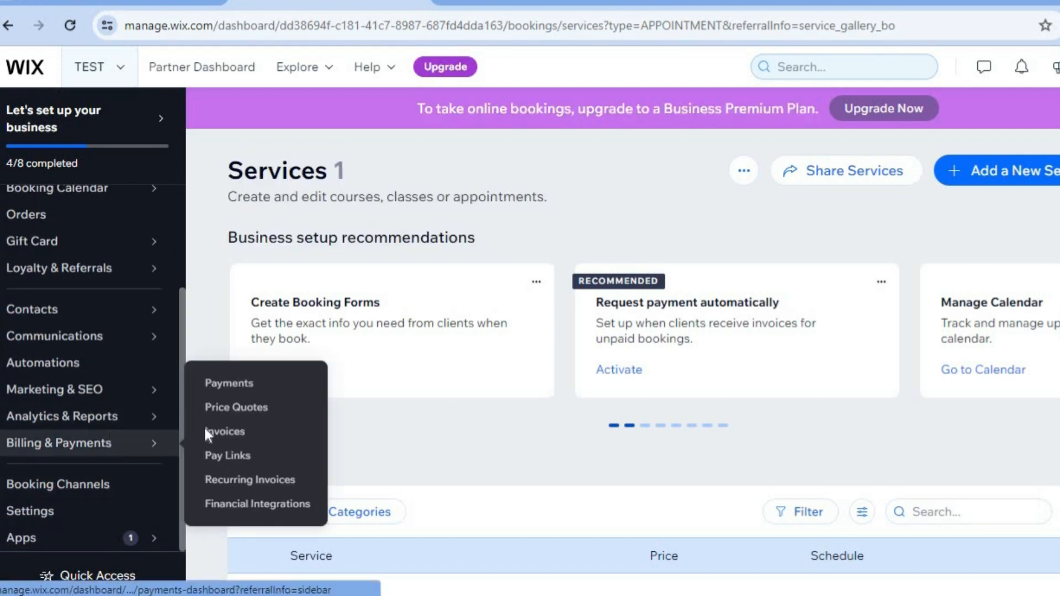
{"action": "left_click", "coordinate": [245, 390]}
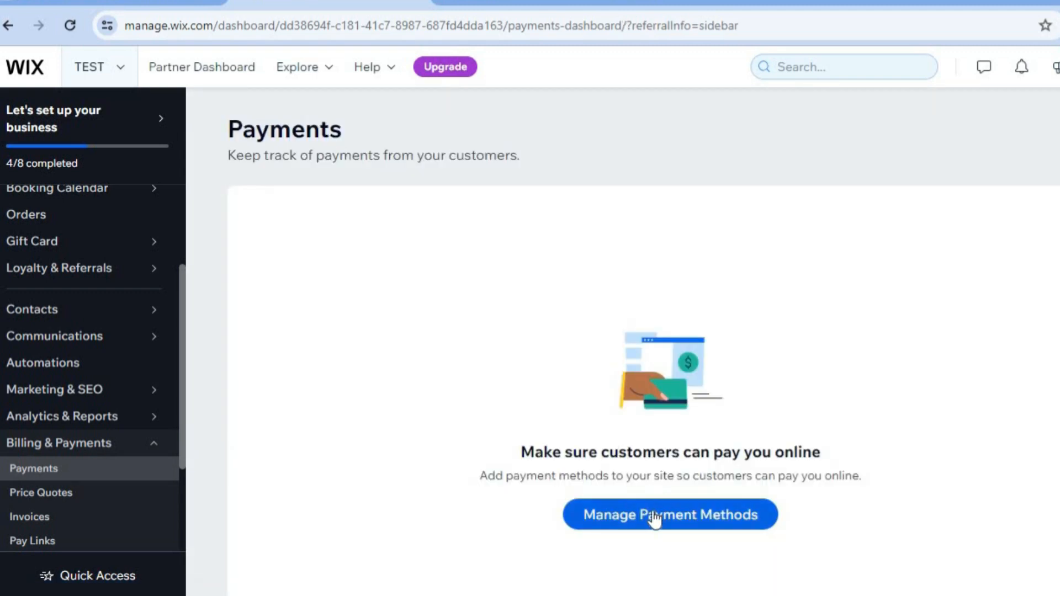
{"action": "left_click", "coordinate": [655, 519]}
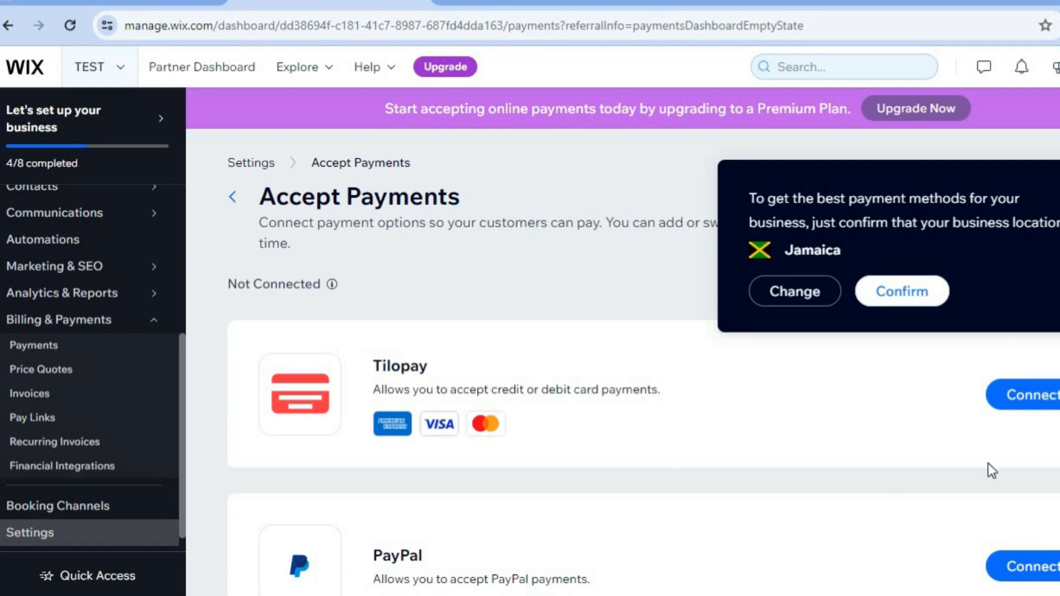
Change the business location for accepting payments to Canada
{"action": "left_click", "coordinate": [803, 294]}
{"action": "left_click", "coordinate": [500, 195]}
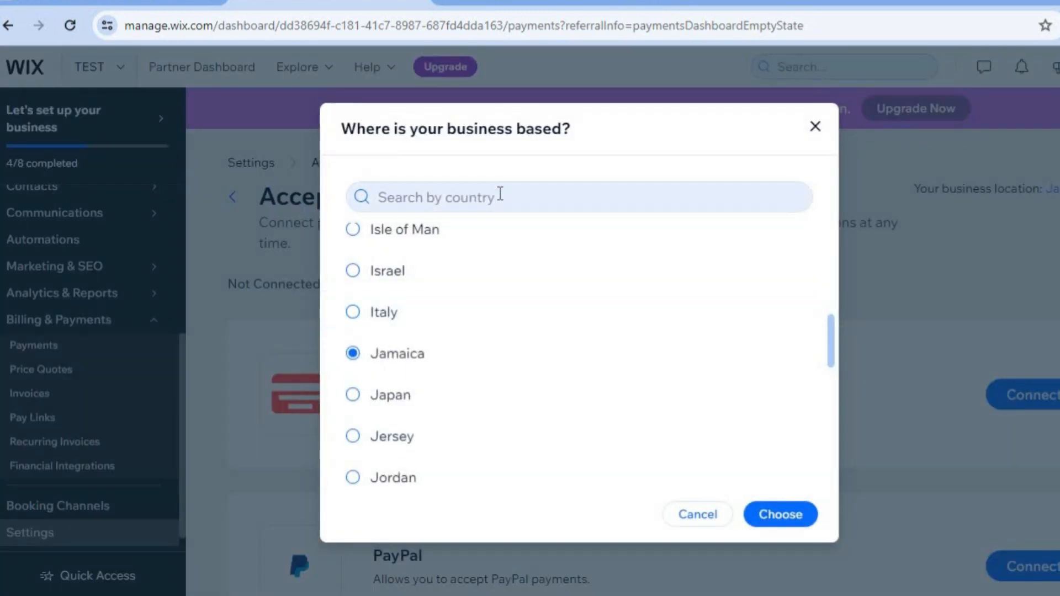
{"action": "type", "text": "CA"}
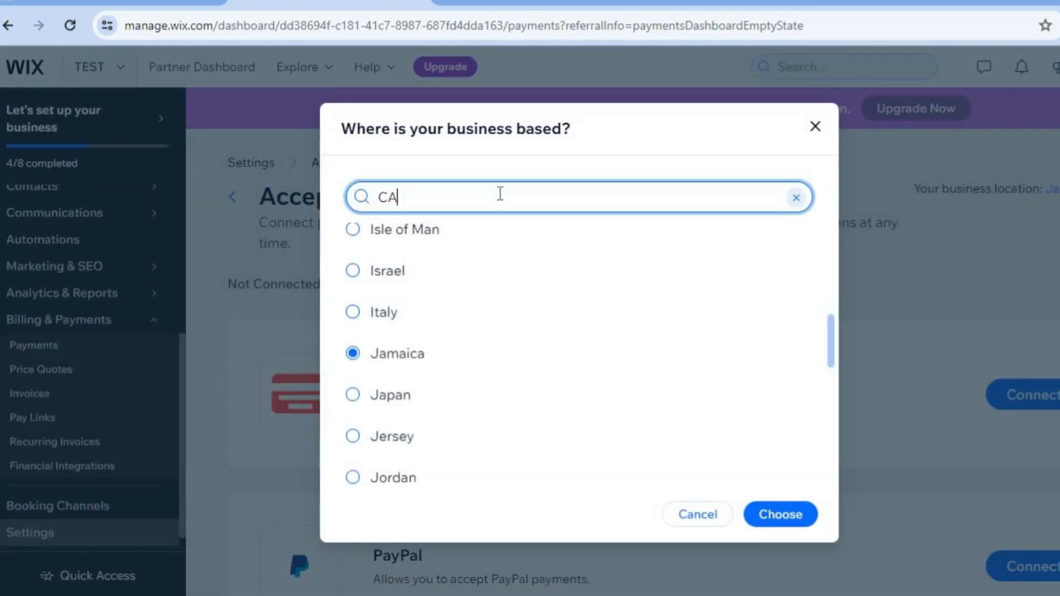
{"action": "type", "text": "NADA"}
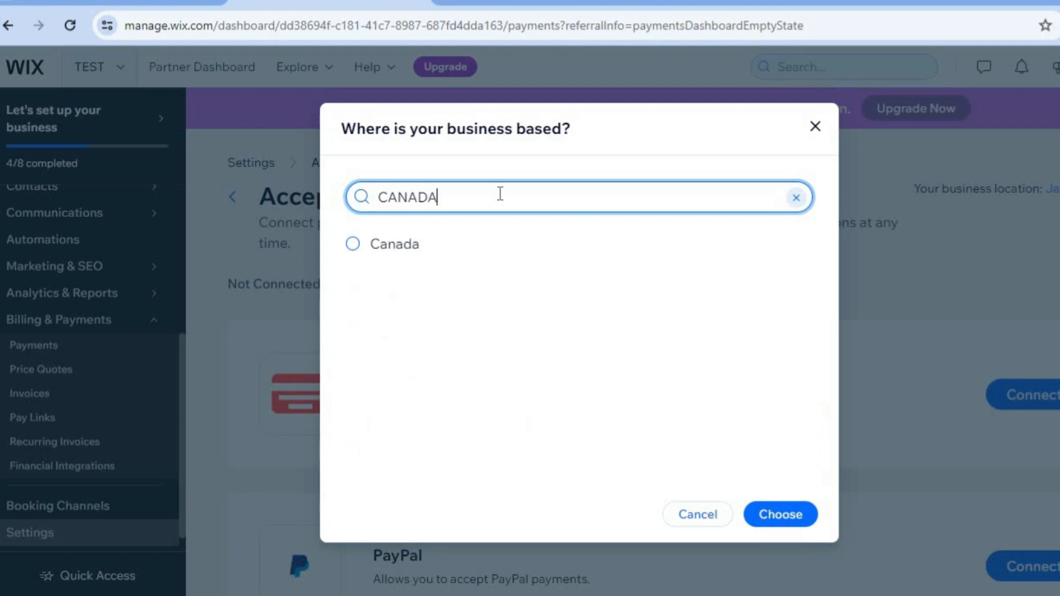
{"action": "left_click", "coordinate": [440, 251]}
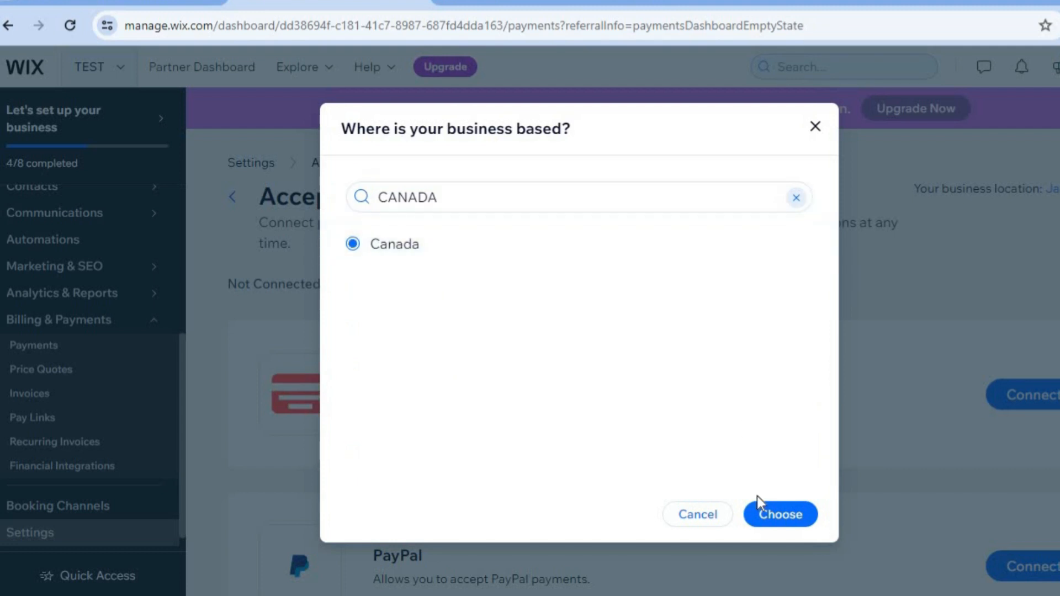
{"action": "left_click", "coordinate": [760, 512]}
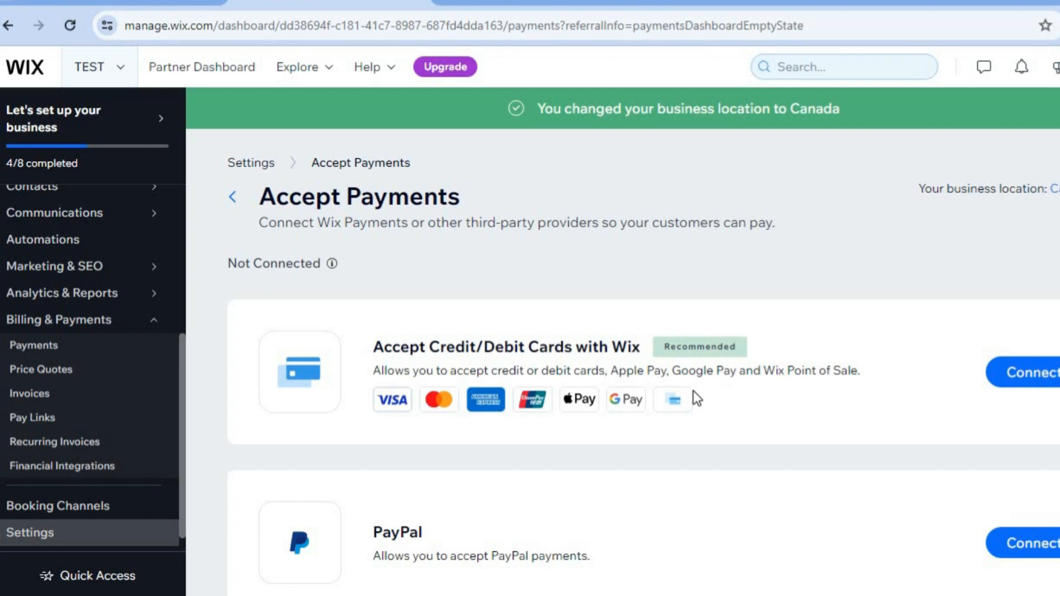
Examine the payment methods on offer, including the additional payment options and the third-party credit/debit card providers
{"action": "scroll", "coordinate": [644, 363], "scroll_direction": "down", "scroll_amount": 3}
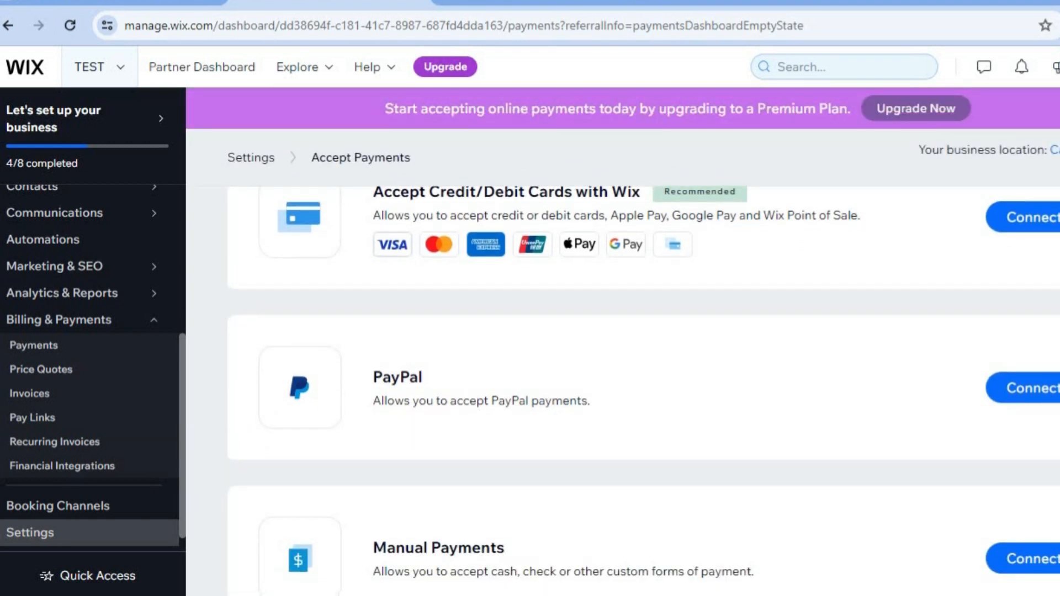
{"action": "scroll", "coordinate": [629, 528], "scroll_direction": "down", "scroll_amount": 3}
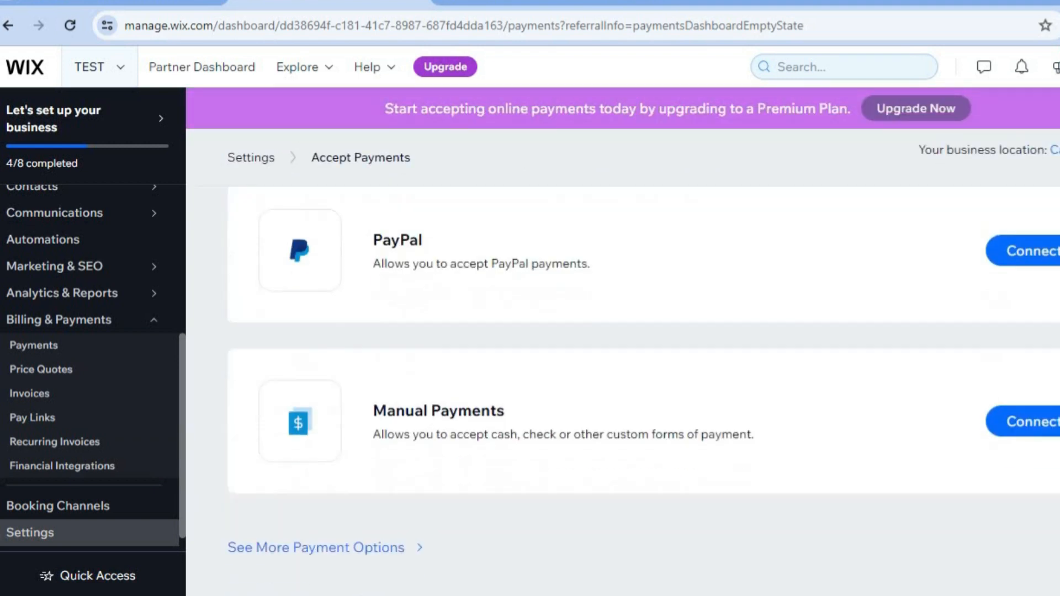
{"action": "left_click", "coordinate": [325, 549]}
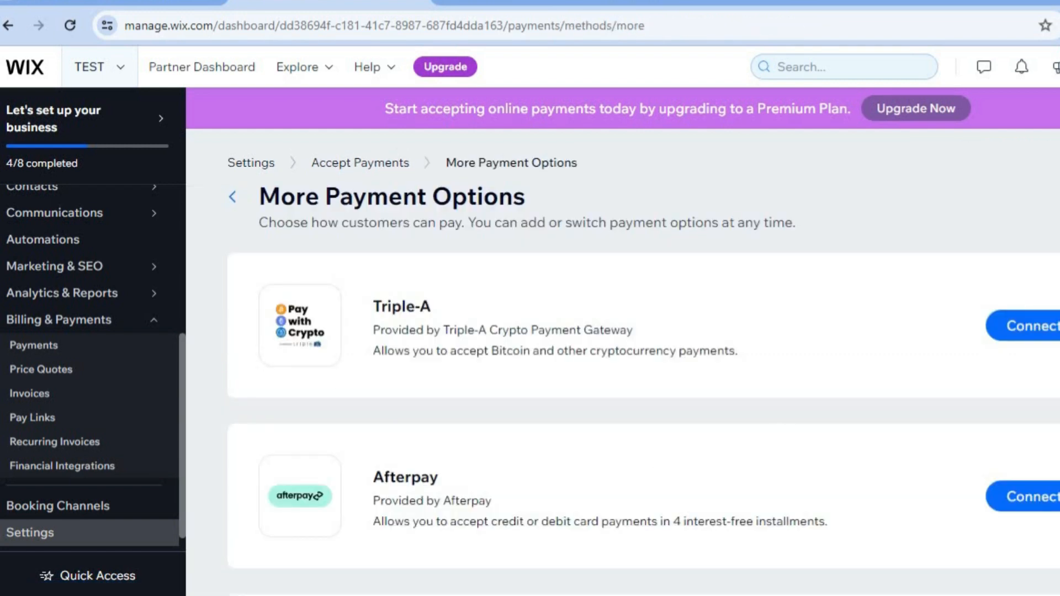
{"action": "scroll", "coordinate": [643, 371], "scroll_direction": "down", "scroll_amount": 3}
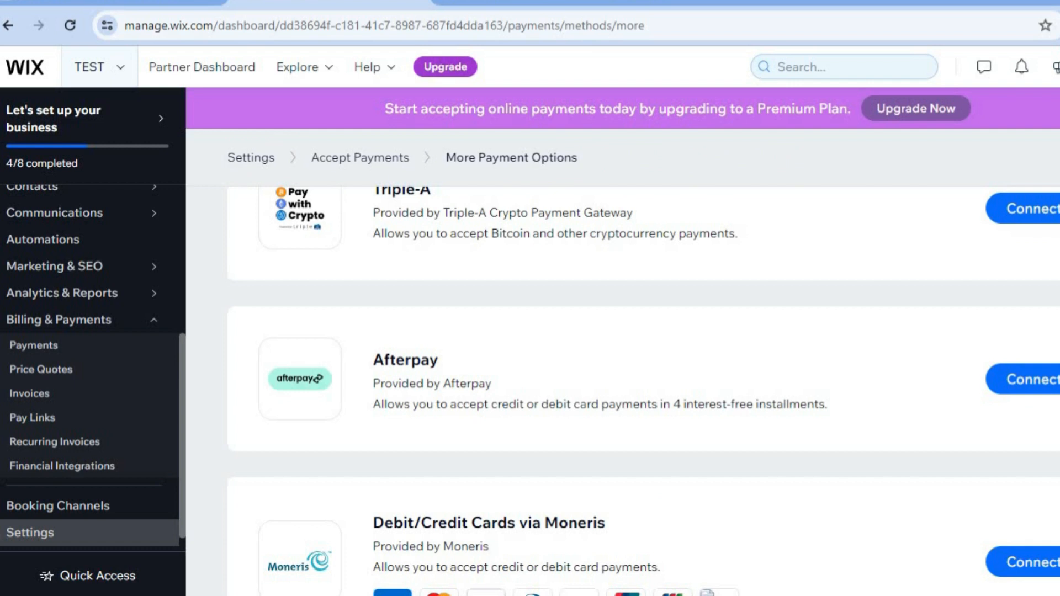
{"action": "scroll", "coordinate": [644, 372], "scroll_direction": "down", "scroll_amount": 5}
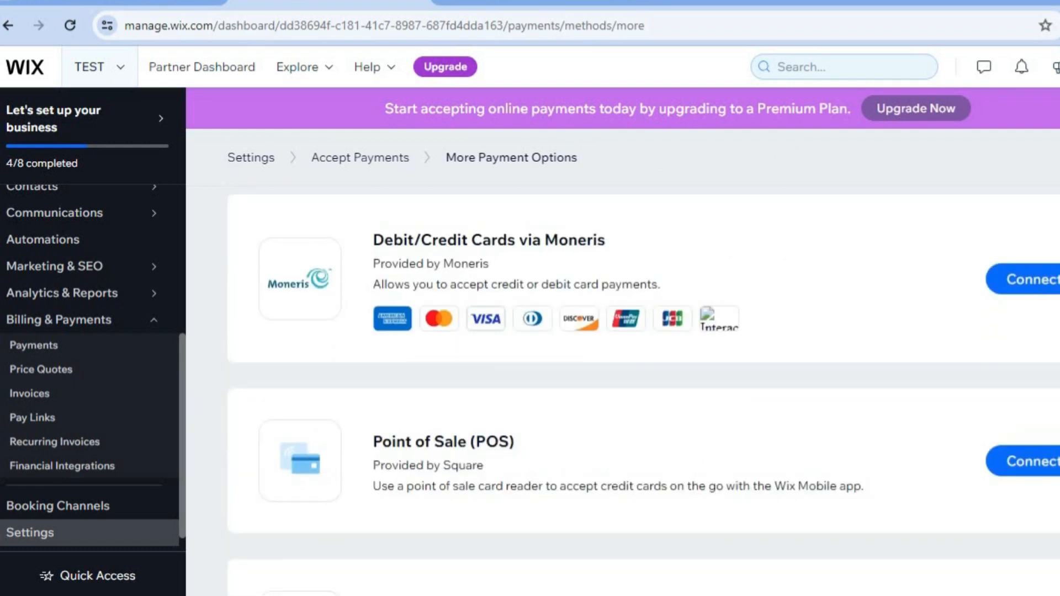
{"action": "scroll", "coordinate": [643, 372], "scroll_direction": "down", "scroll_amount": 10}
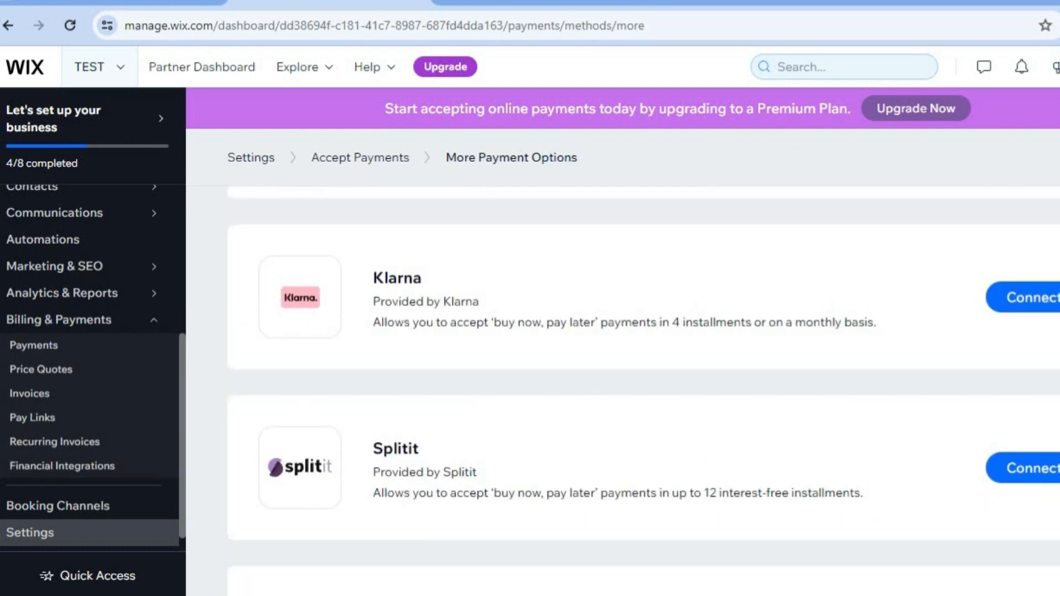
{"action": "scroll", "coordinate": [643, 371], "scroll_direction": "down", "scroll_amount": 9}
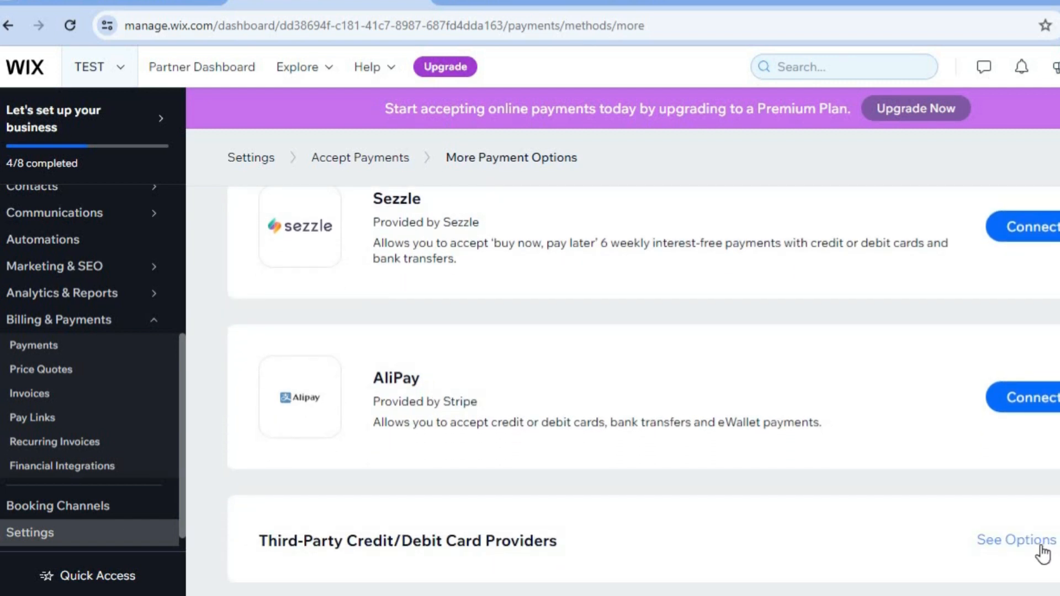
{"action": "left_click", "coordinate": [1040, 546]}
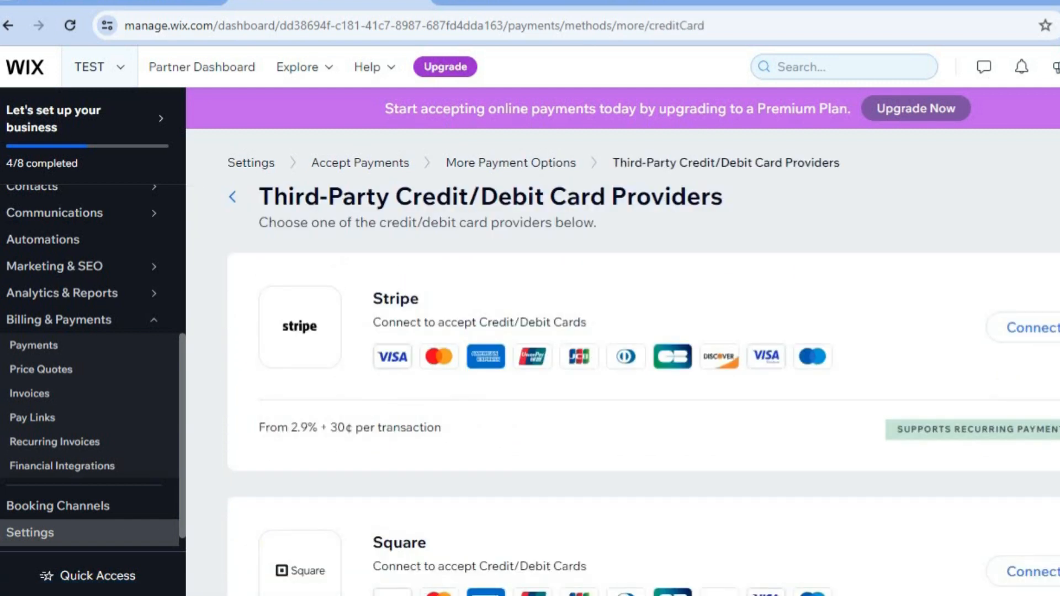
{"action": "scroll", "coordinate": [644, 368], "scroll_direction": "down", "scroll_amount": 5}
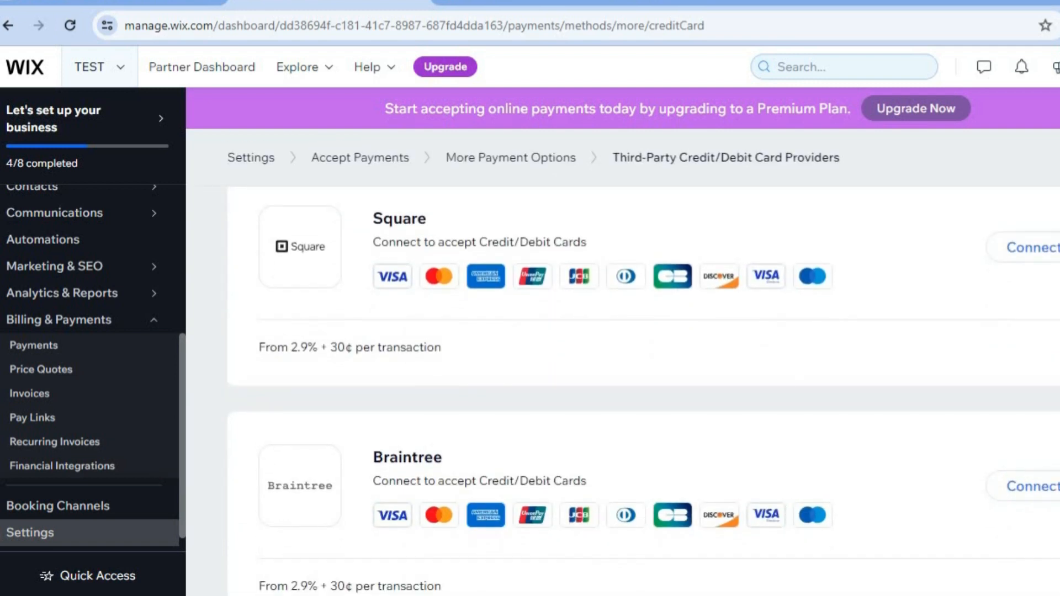
{"action": "scroll", "coordinate": [643, 369], "scroll_direction": "down", "scroll_amount": 8}
{"action": "scroll", "coordinate": [644, 368], "scroll_direction": "up", "scroll_amount": 13}
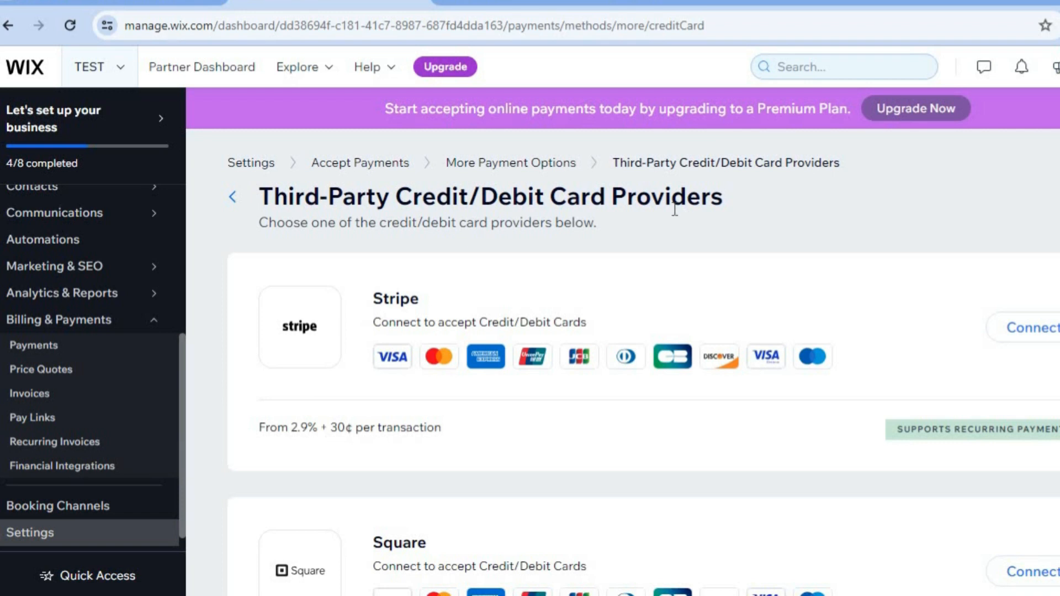
Return to the business setup page, start designing the site and choose to customize a designed template
{"action": "left_click_drag", "start_coordinate": [182, 362], "coordinate": [190, 141]}
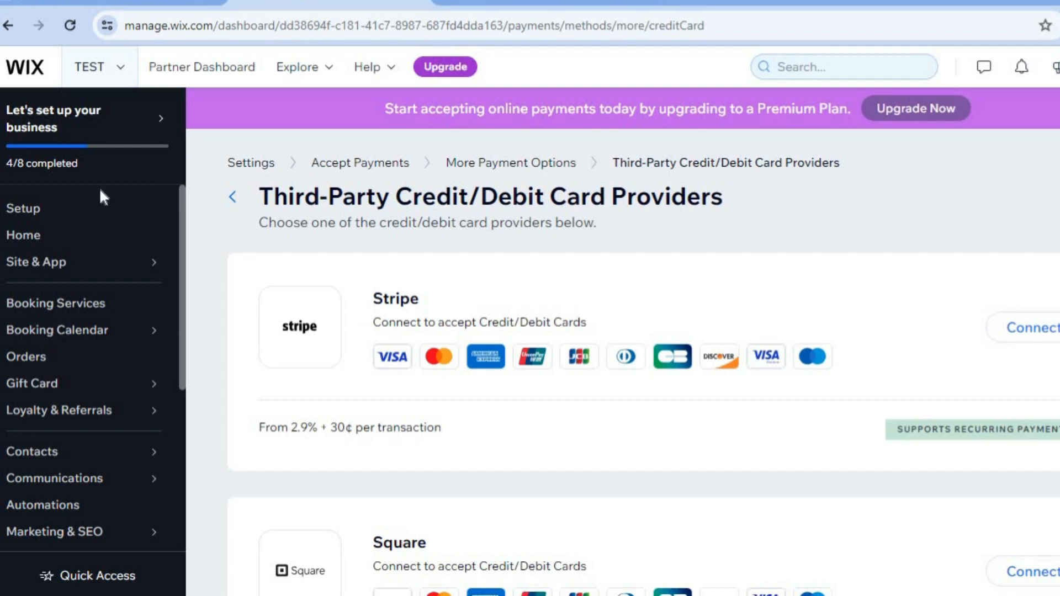
{"action": "left_click", "coordinate": [38, 214]}
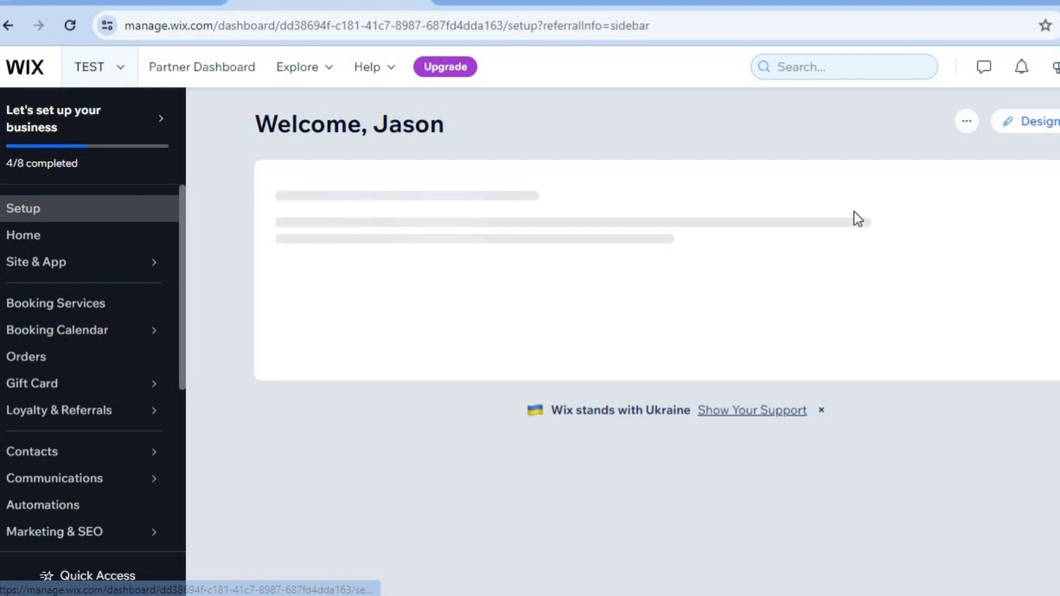
{"action": "left_click", "coordinate": [1040, 122]}
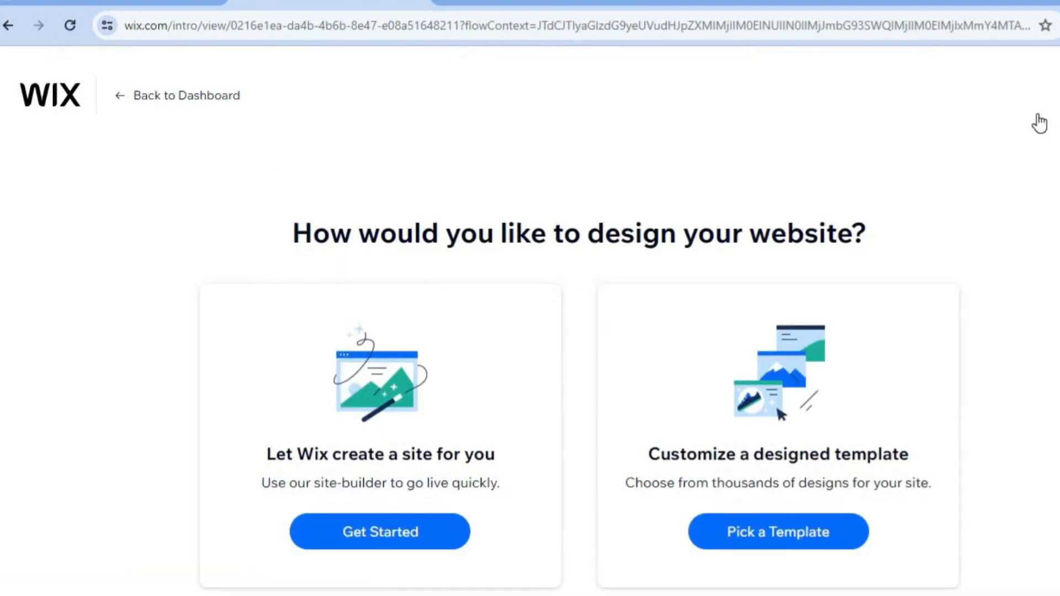
{"action": "left_click", "coordinate": [757, 525]}
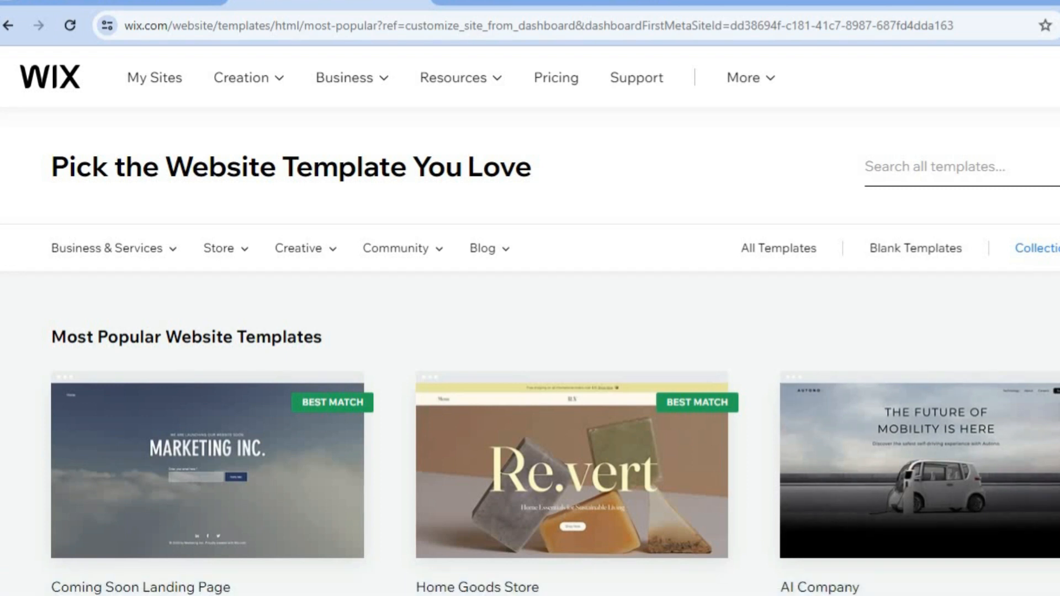
Search the website templates for "CAMPING" and choose the suggested Camping Site category
{"action": "left_click", "coordinate": [925, 177]}
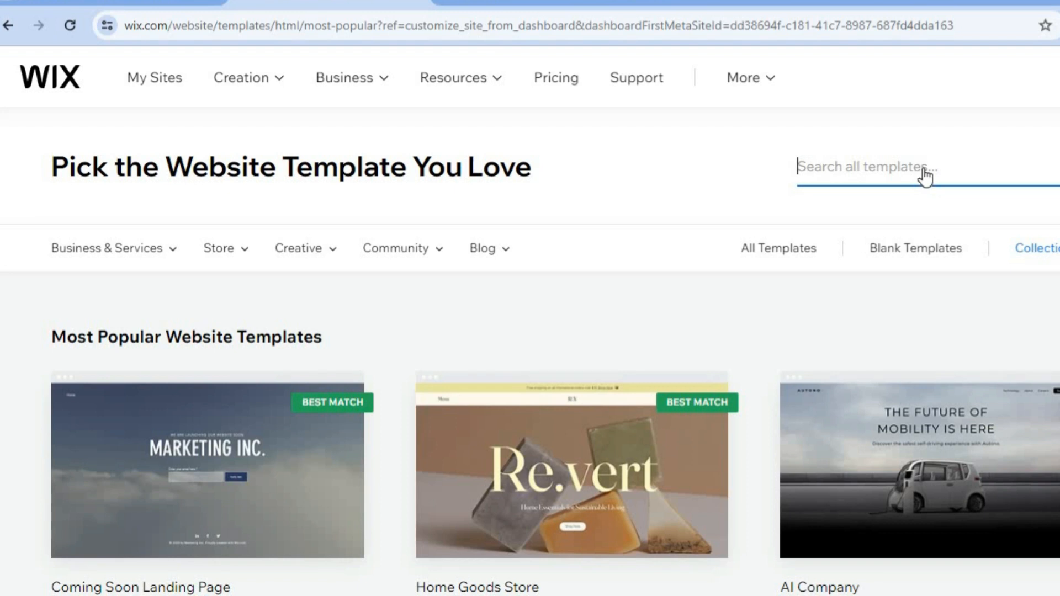
{"action": "type", "text": "CA"}
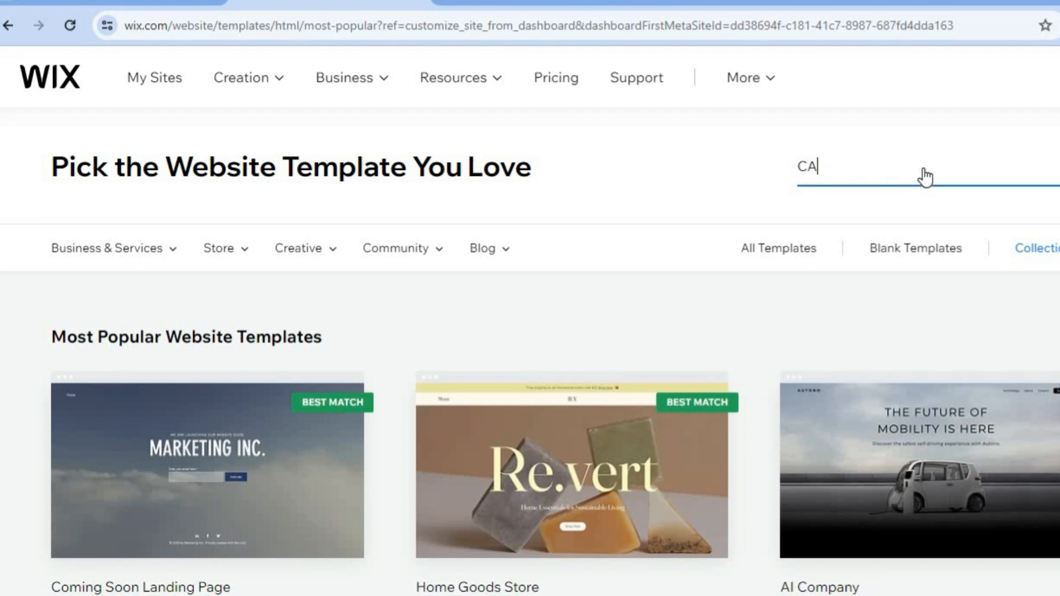
{"action": "type", "text": "MPING"}
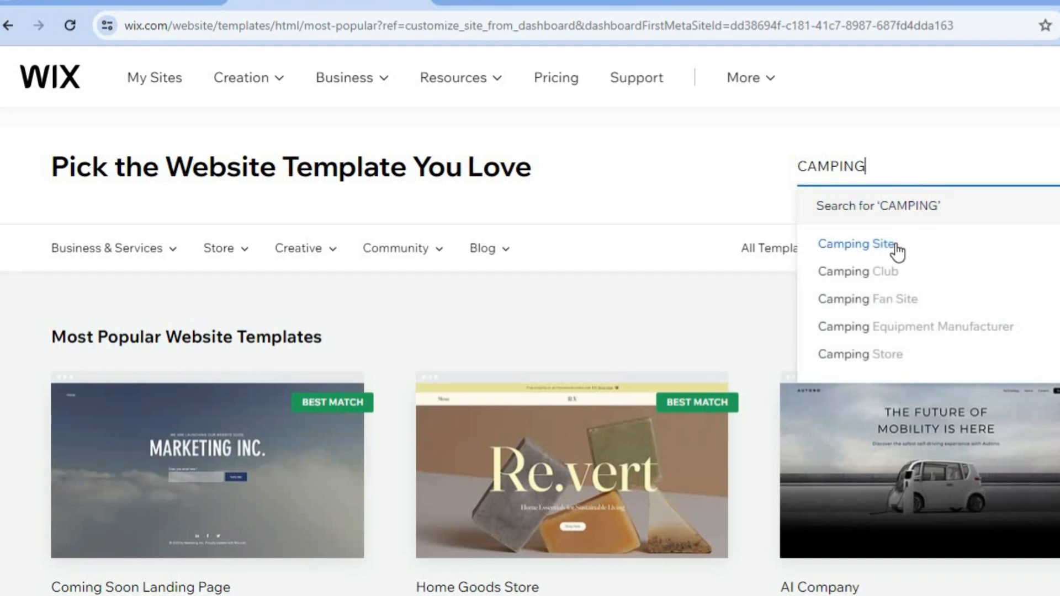
{"action": "left_click", "coordinate": [896, 244]}
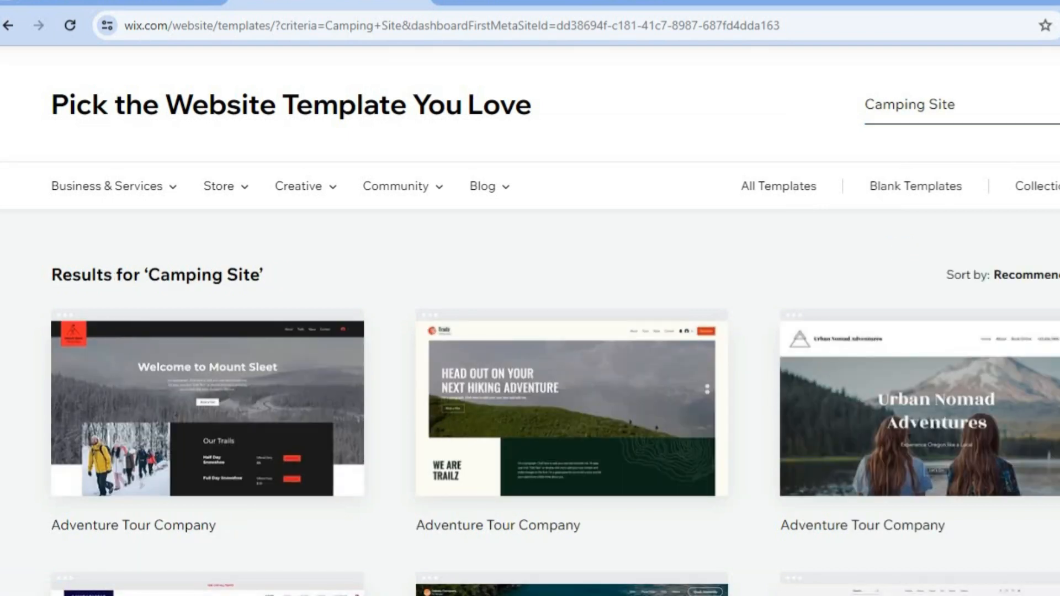
Choose the Camping Equipment Store template from the results and open it for editing
{"action": "scroll", "coordinate": [531, 331], "scroll_direction": "down", "scroll_amount": 6}
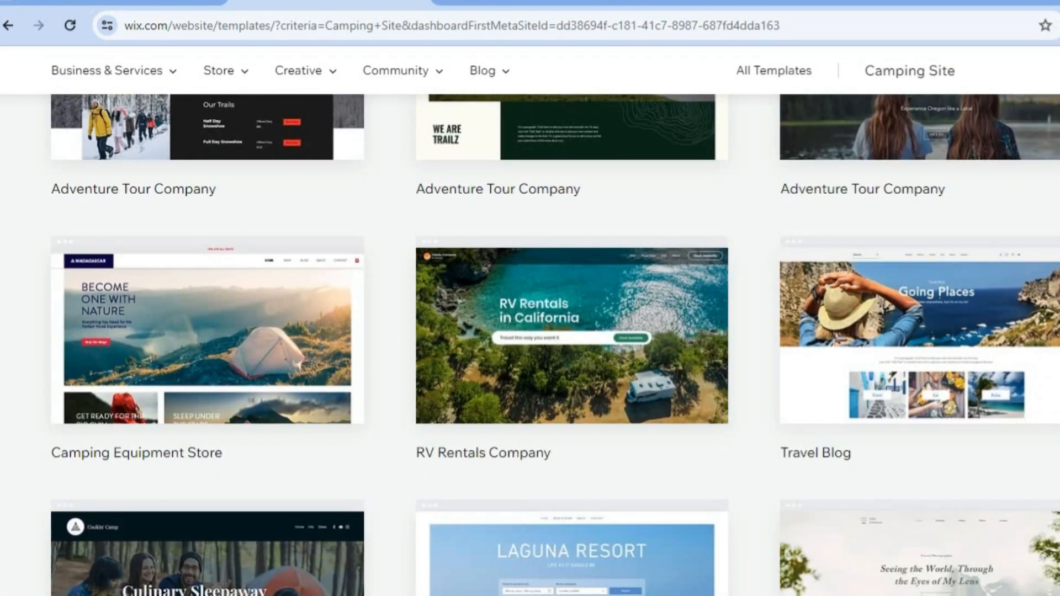
{"action": "mouse_move", "coordinate": [198, 326]}
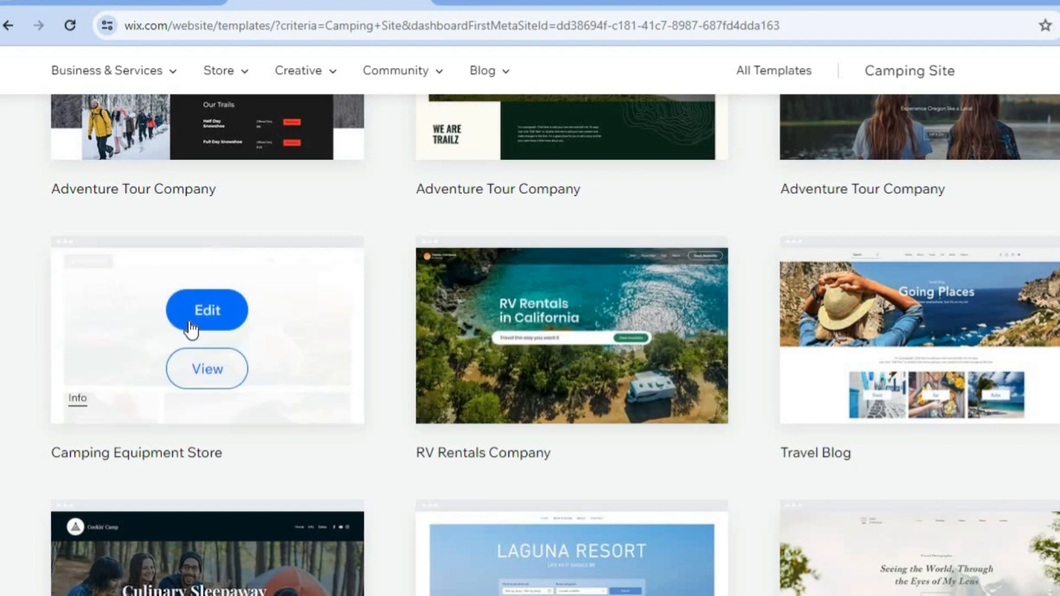
{"action": "left_click", "coordinate": [201, 317]}
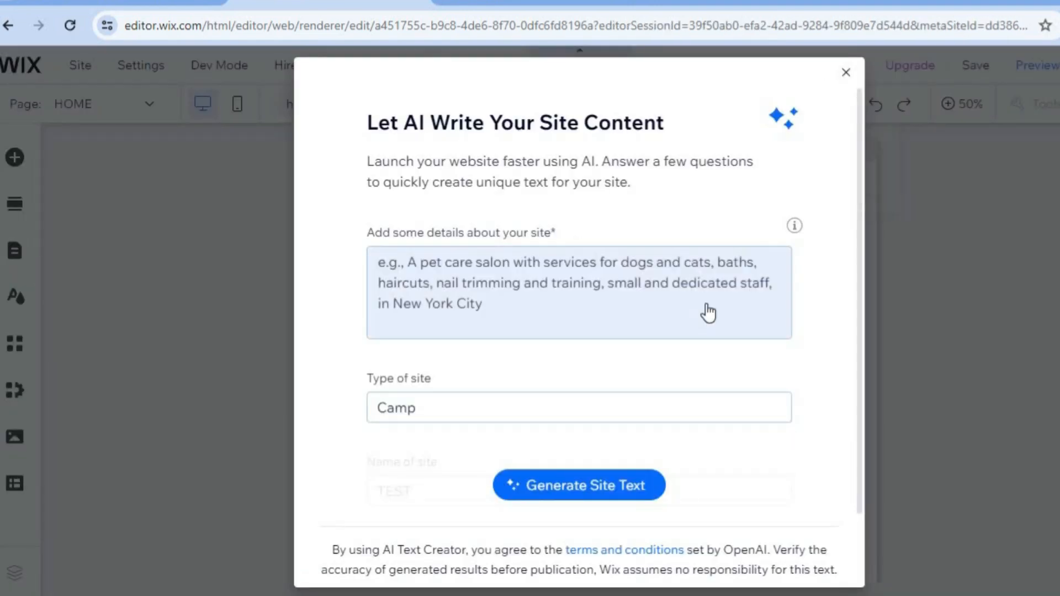
Dismiss the AI site content writer without generating text and view the home page at 100% zoom
{"action": "left_click", "coordinate": [591, 291]}
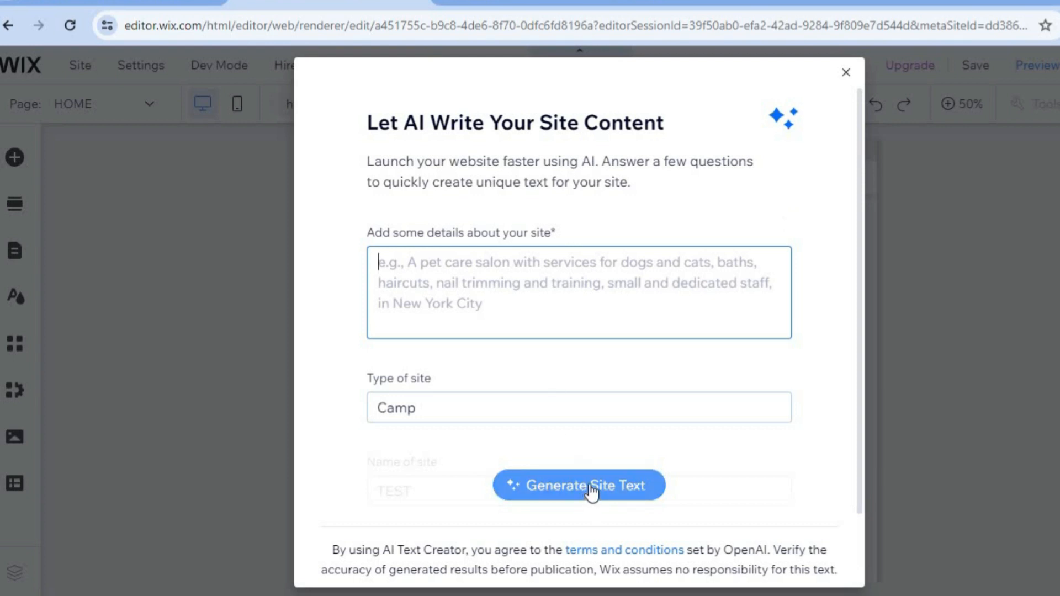
{"action": "left_click", "coordinate": [847, 73]}
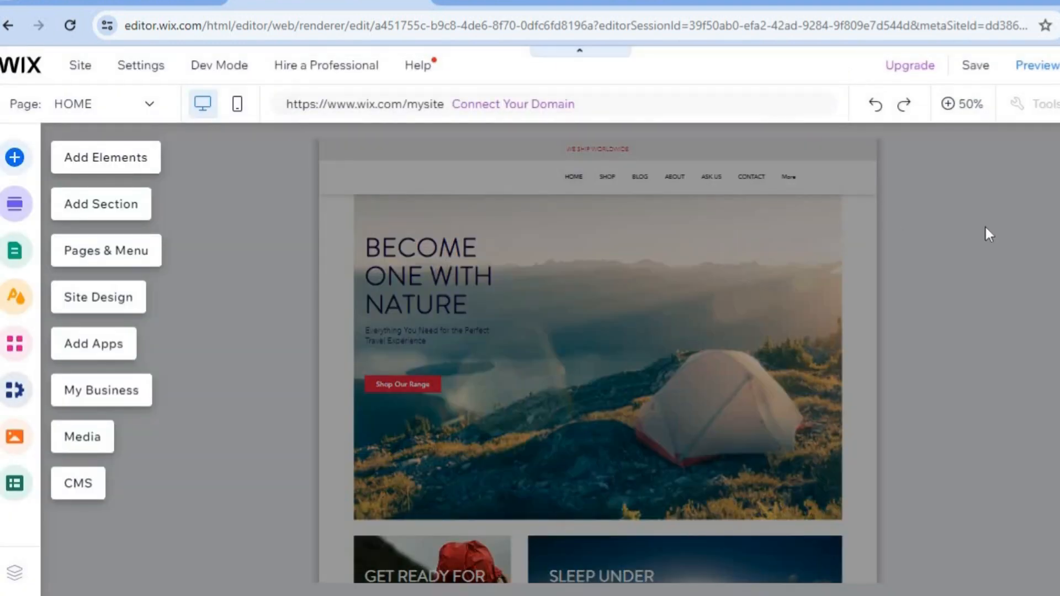
{"action": "left_click", "coordinate": [963, 111]}
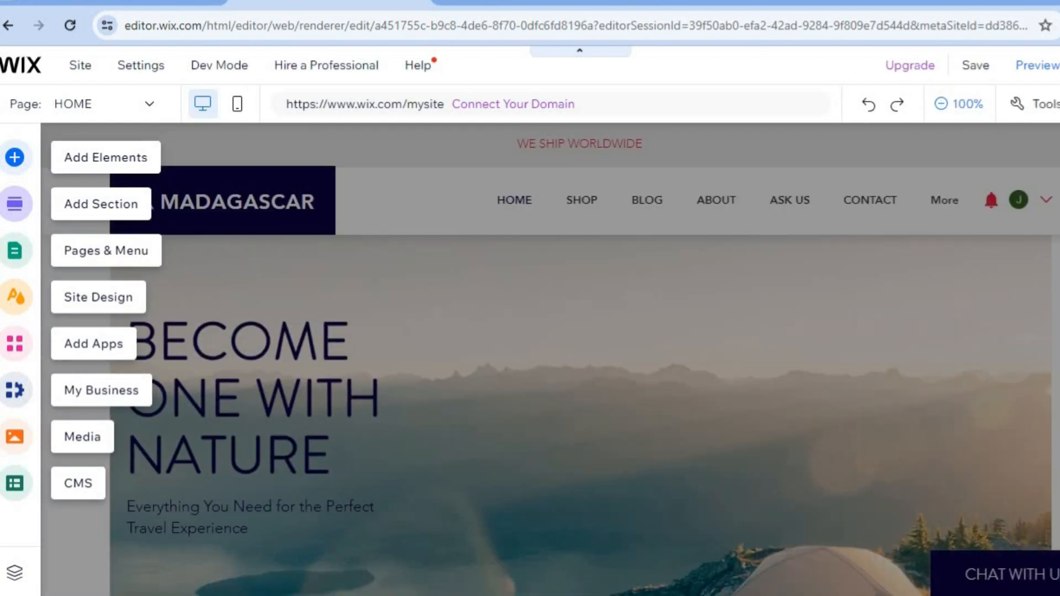
Open quick editing for the home page's Giving Back section, examine its editable backgrounds, texts, vector art and button, and close it
{"action": "scroll", "coordinate": [550, 360], "scroll_direction": "down", "scroll_amount": 6}
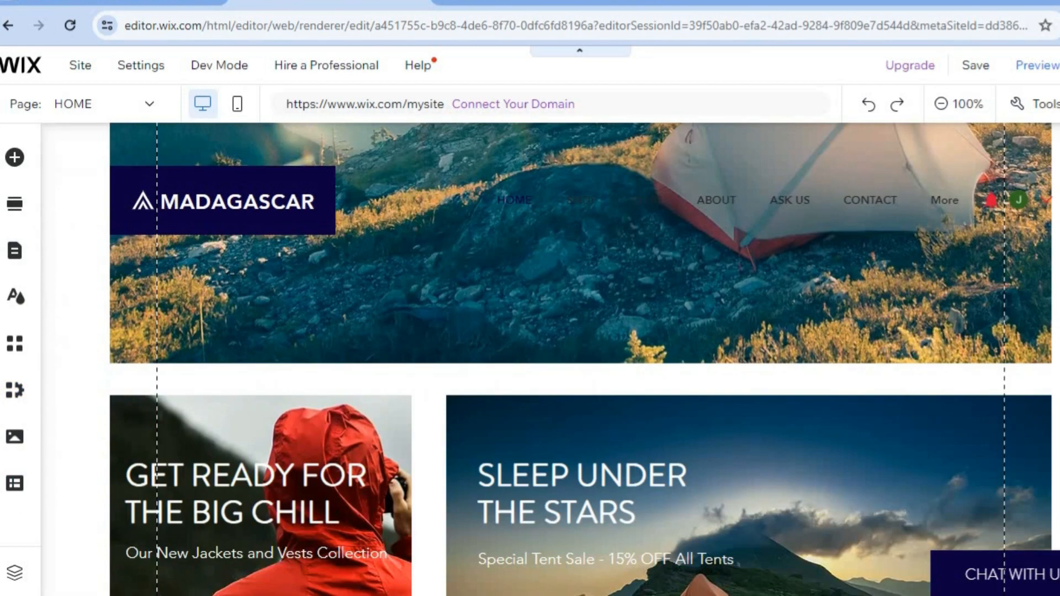
{"action": "scroll", "coordinate": [581, 359], "scroll_direction": "down", "scroll_amount": 10}
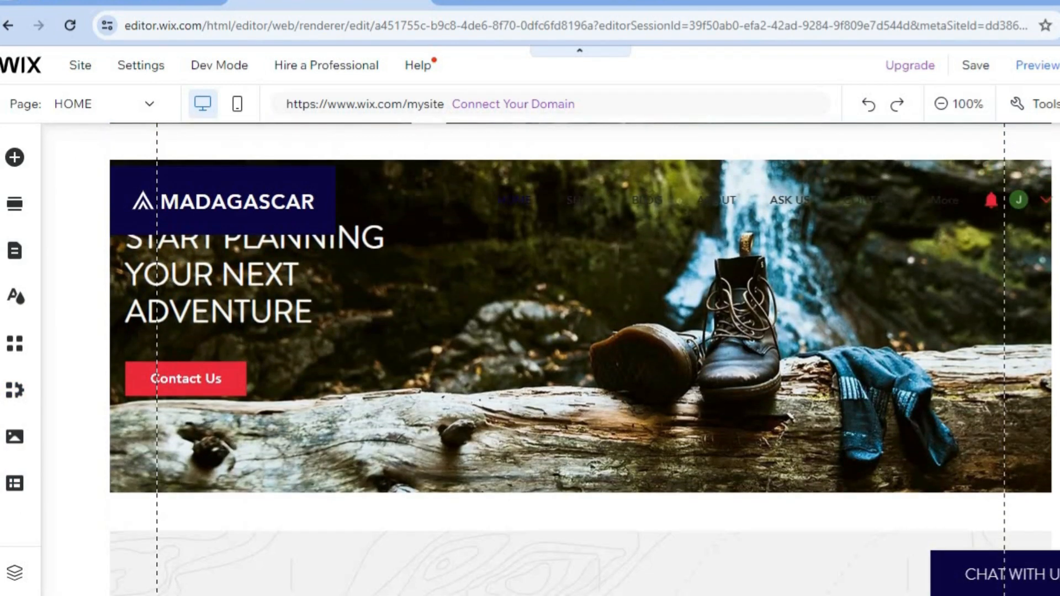
{"action": "scroll", "coordinate": [580, 359], "scroll_direction": "down", "scroll_amount": 5}
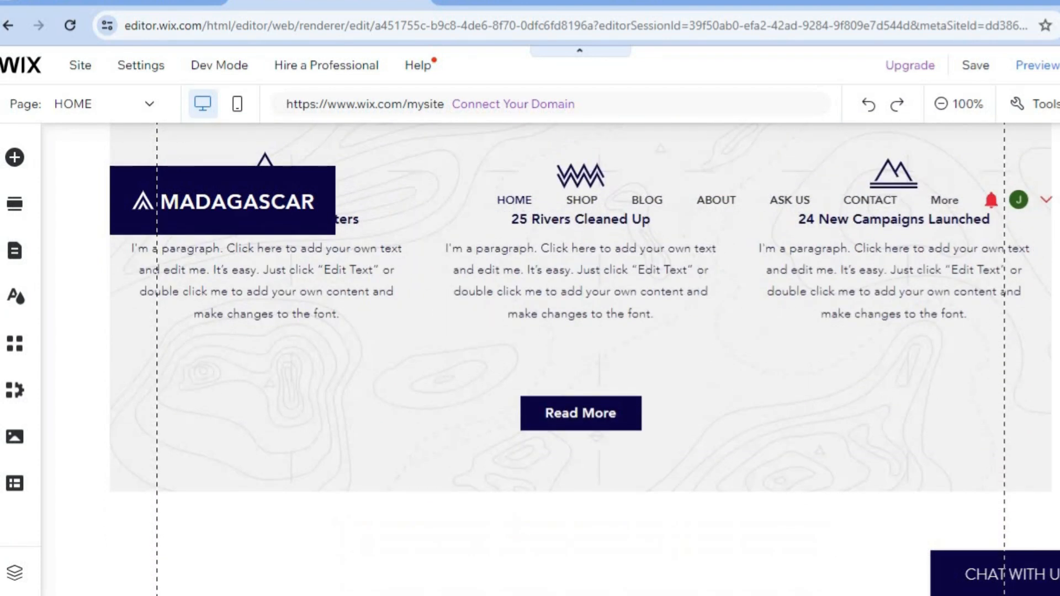
{"action": "scroll", "coordinate": [581, 360], "scroll_direction": "up", "scroll_amount": 5}
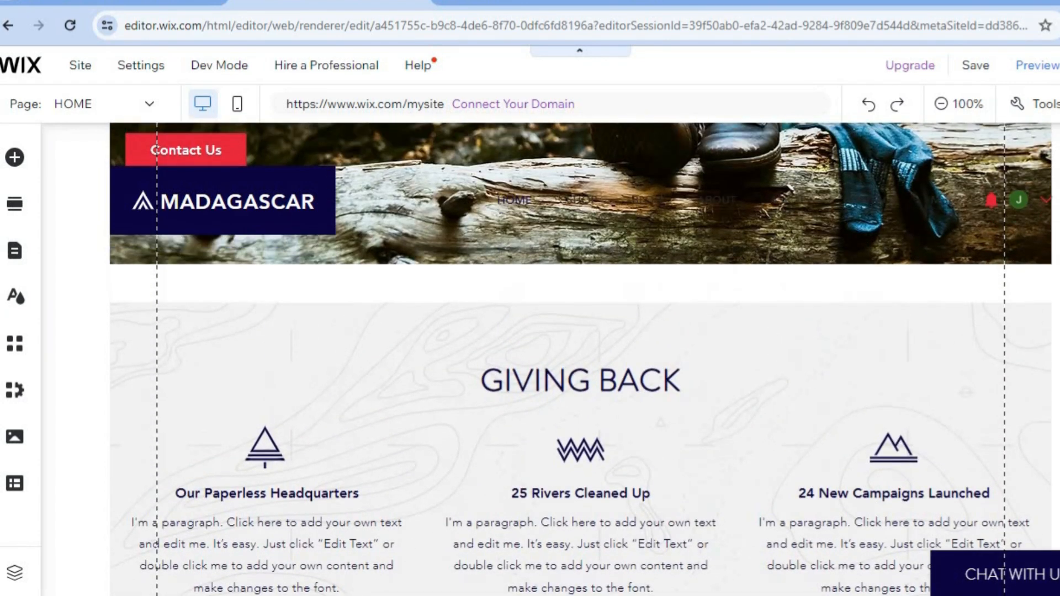
{"action": "scroll", "coordinate": [581, 359], "scroll_direction": "down", "scroll_amount": 2}
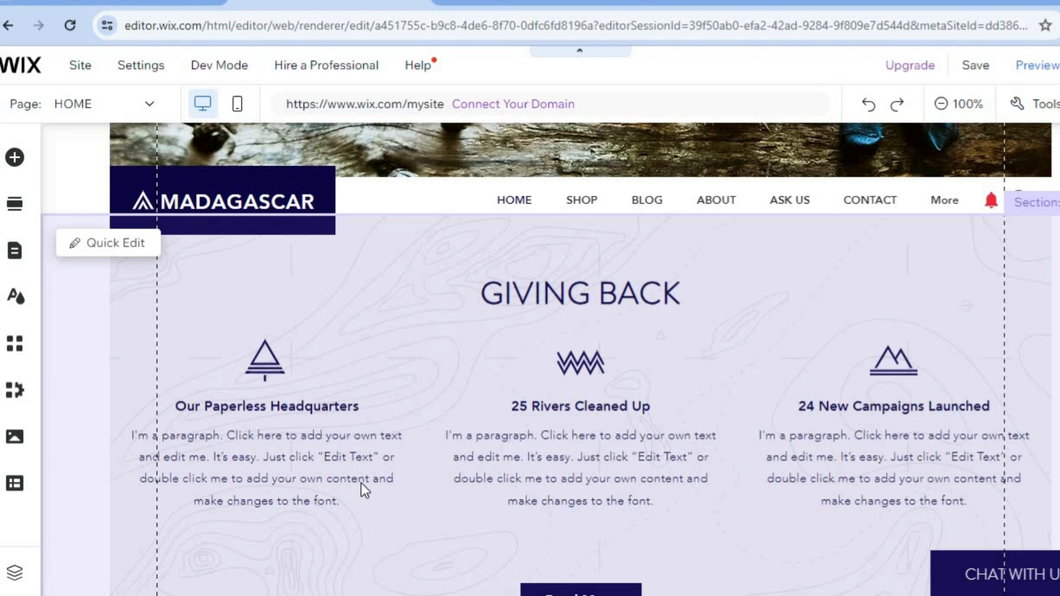
{"action": "left_click", "coordinate": [112, 243]}
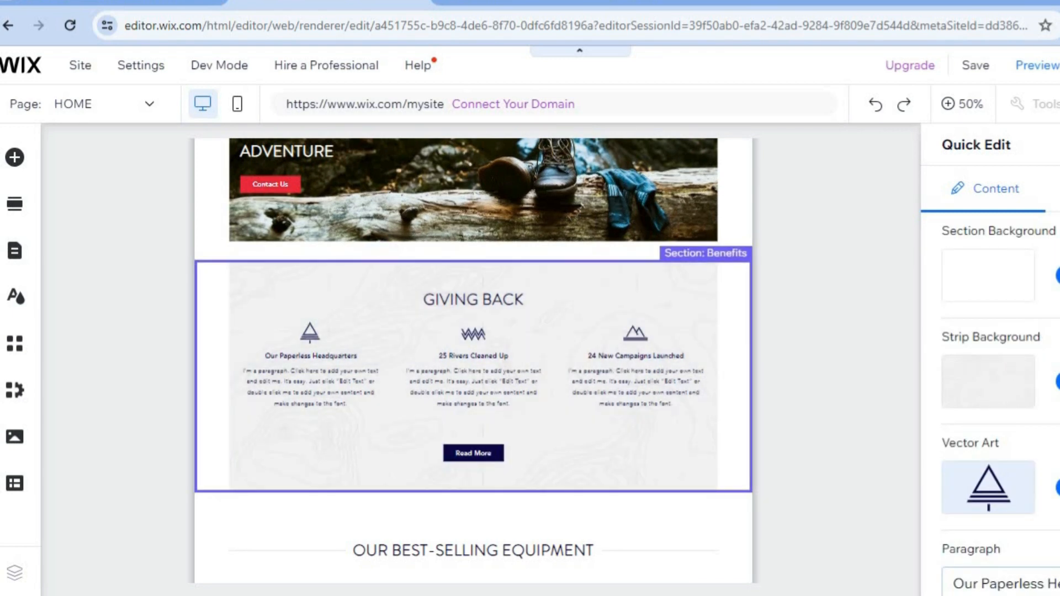
{"action": "scroll", "coordinate": [1028, 387], "scroll_direction": "down", "scroll_amount": 5}
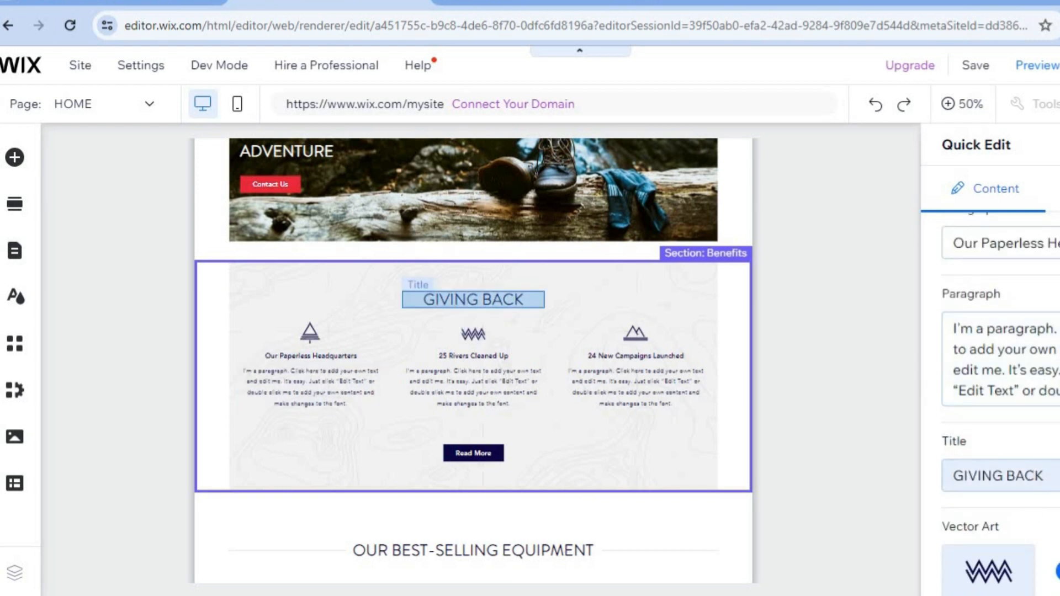
{"action": "scroll", "coordinate": [956, 330], "scroll_direction": "down", "scroll_amount": 9}
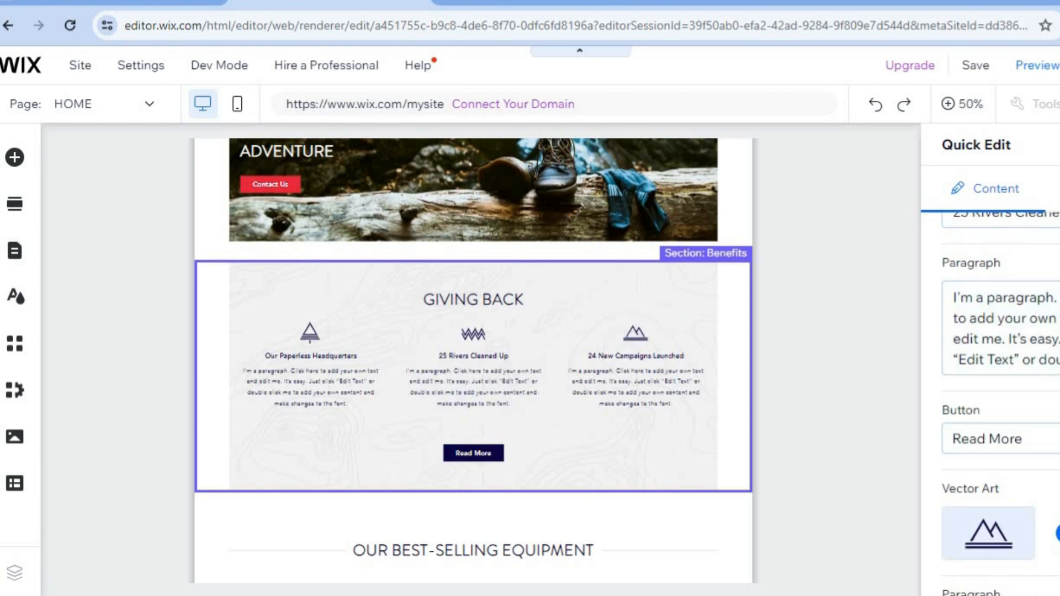
{"action": "left_click", "coordinate": [1059, 144]}
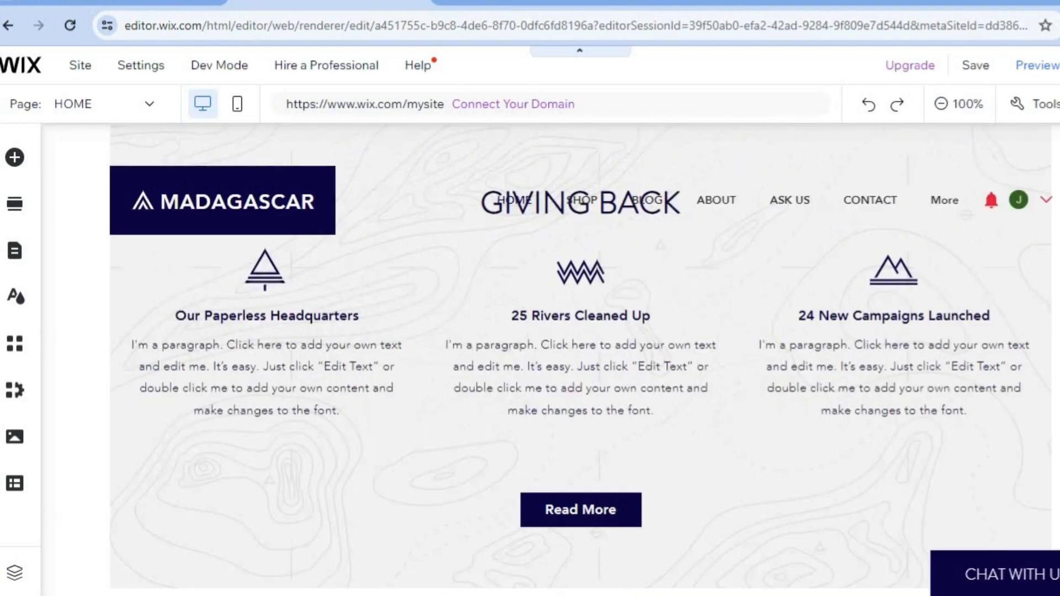
Look over the home page's best-selling equipment and Giving Back sections, and return to the start of the page
{"action": "scroll", "coordinate": [550, 356], "scroll_direction": "down", "scroll_amount": 10}
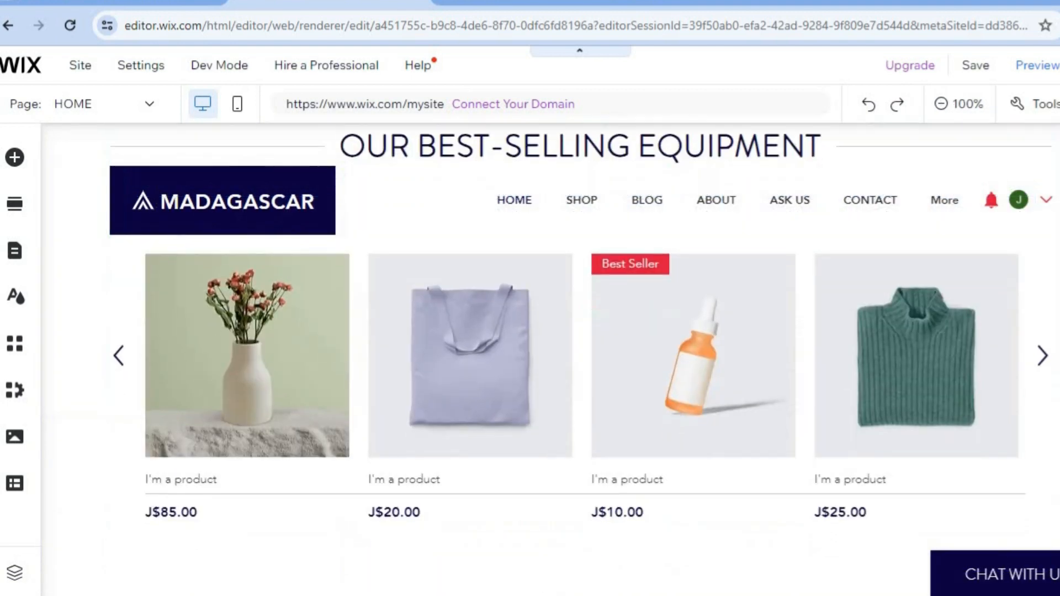
{"action": "scroll", "coordinate": [550, 356], "scroll_direction": "up", "scroll_amount": 10}
{"action": "scroll", "coordinate": [550, 356], "scroll_direction": "down", "scroll_amount": 5}
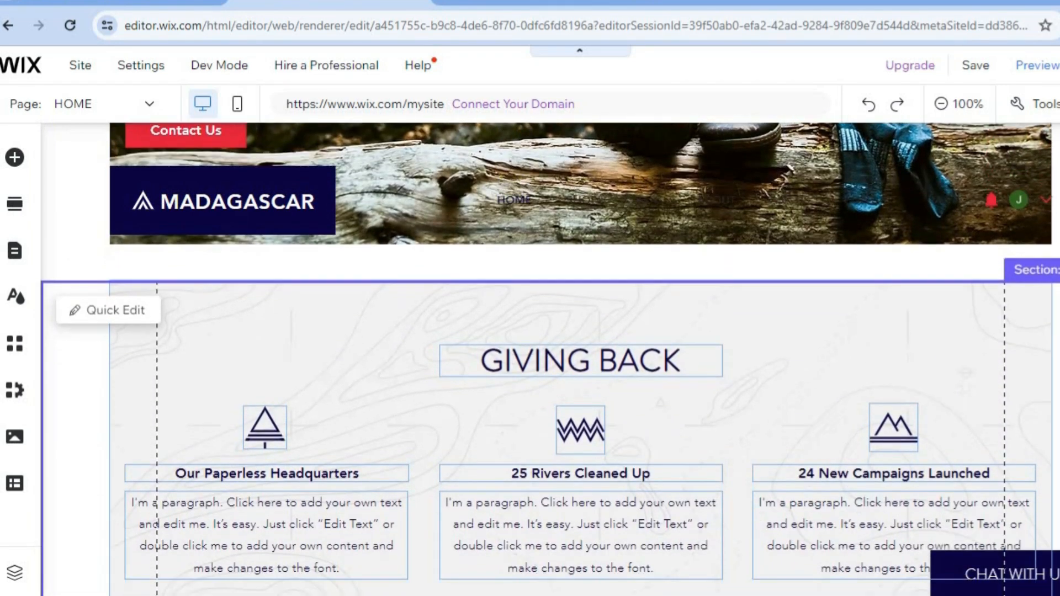
{"action": "scroll", "coordinate": [907, 362], "scroll_direction": "up", "scroll_amount": 1}
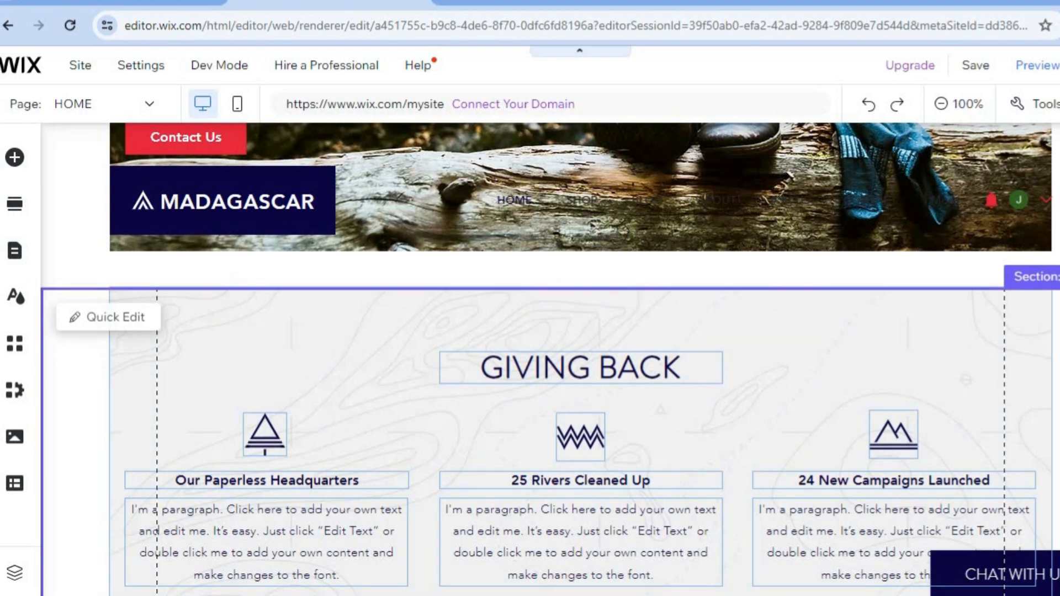
{"action": "scroll", "coordinate": [580, 359], "scroll_direction": "up", "scroll_amount": 20}
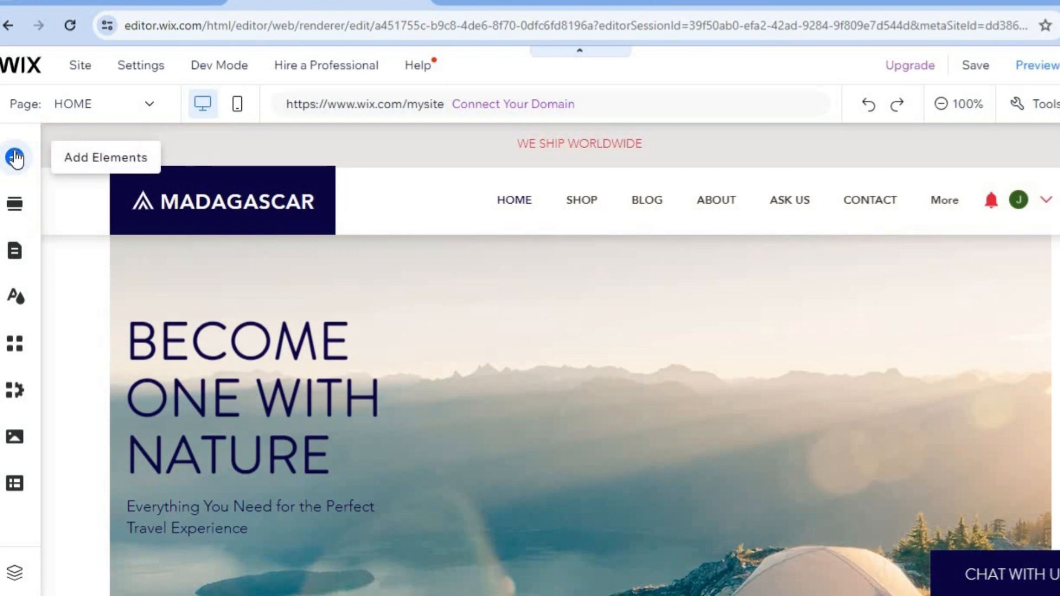
Browse the image, button, and contact and form elements that can be added to the site, and close the collection
{"action": "left_click", "coordinate": [16, 158]}
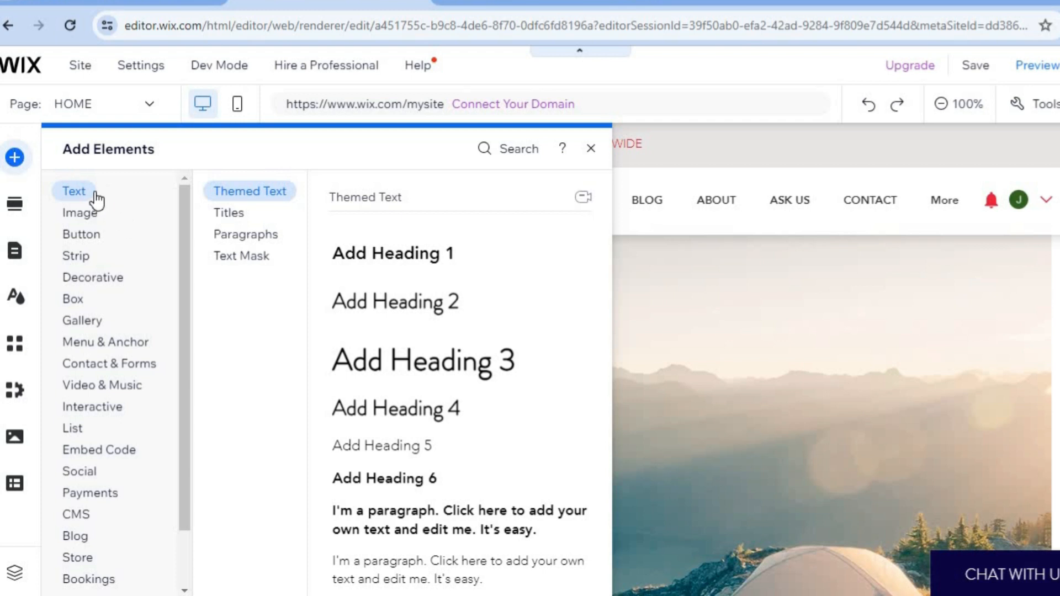
{"action": "left_click", "coordinate": [97, 221]}
{"action": "left_click", "coordinate": [94, 246]}
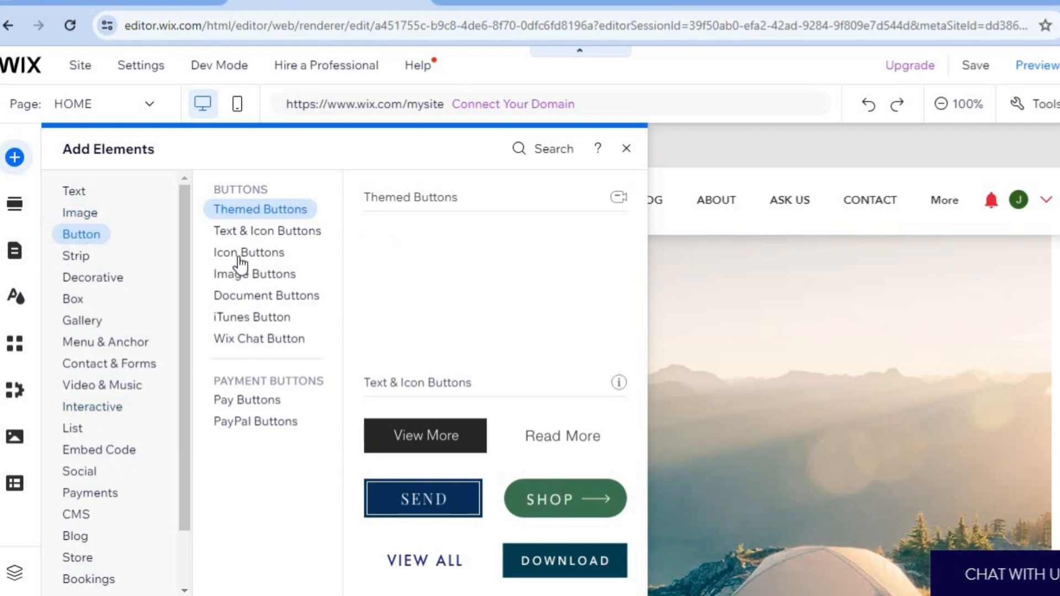
{"action": "left_click", "coordinate": [129, 365]}
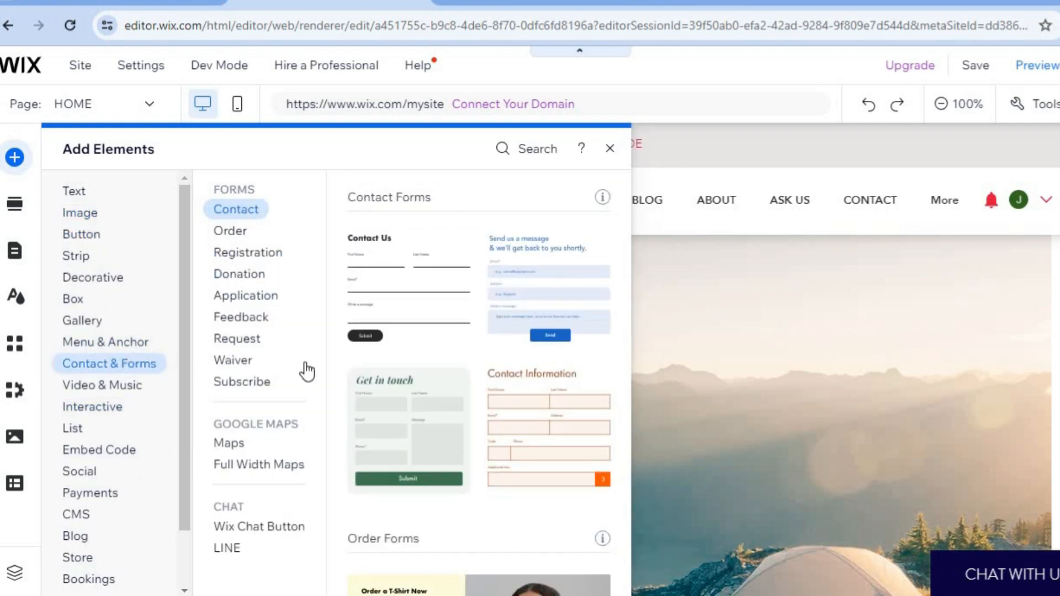
{"action": "left_click", "coordinate": [611, 148]}
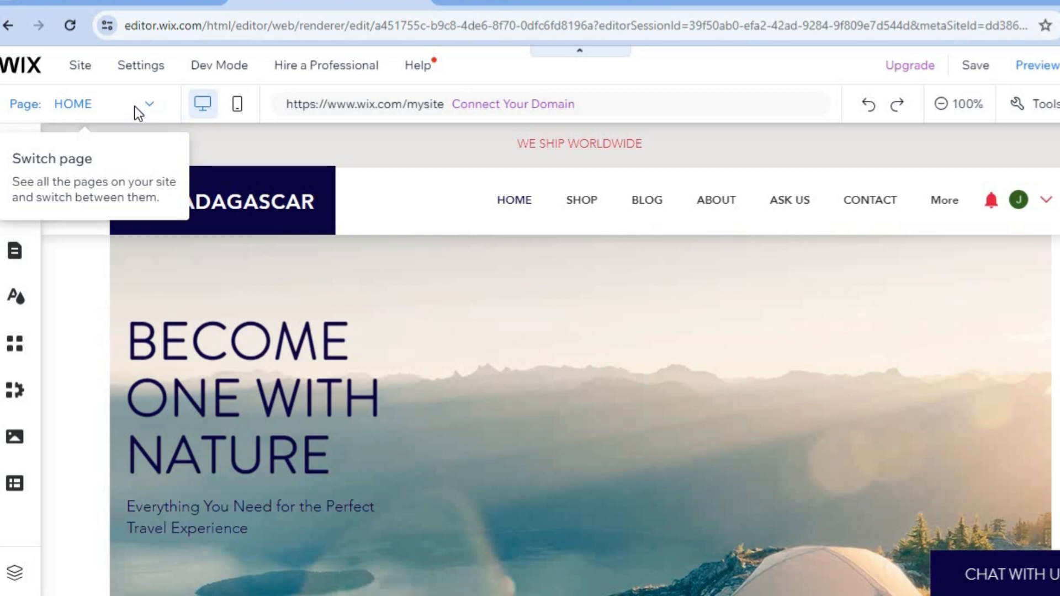
Switch to the SHOP page, look over its product listing and check the save and preview options
{"action": "left_click", "coordinate": [136, 113]}
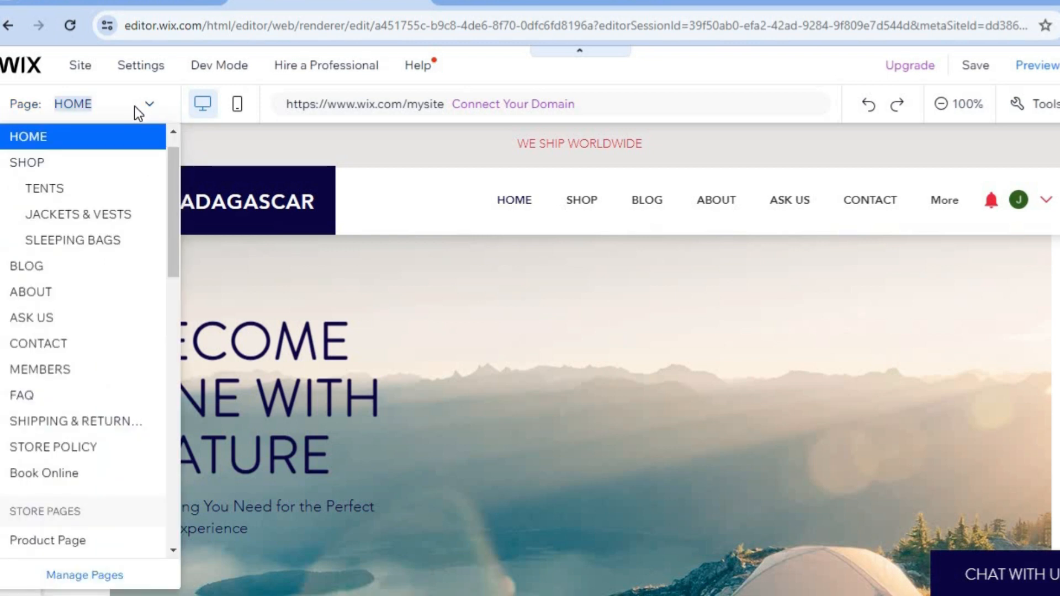
{"action": "left_click", "coordinate": [108, 174]}
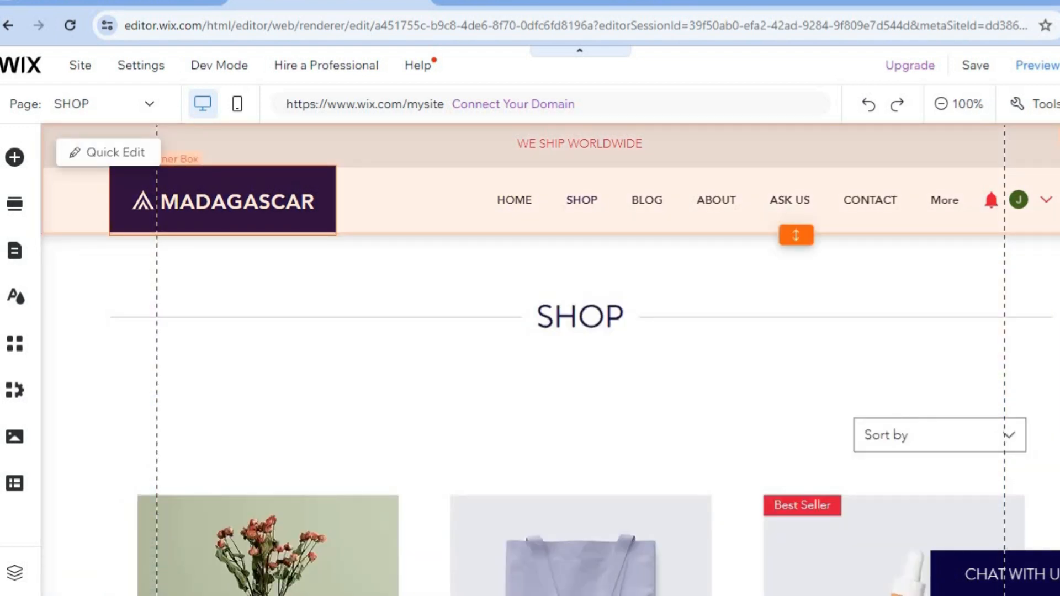
{"action": "scroll", "coordinate": [550, 359], "scroll_direction": "down", "scroll_amount": 5}
{"action": "scroll", "coordinate": [550, 359], "scroll_direction": "up", "scroll_amount": 5}
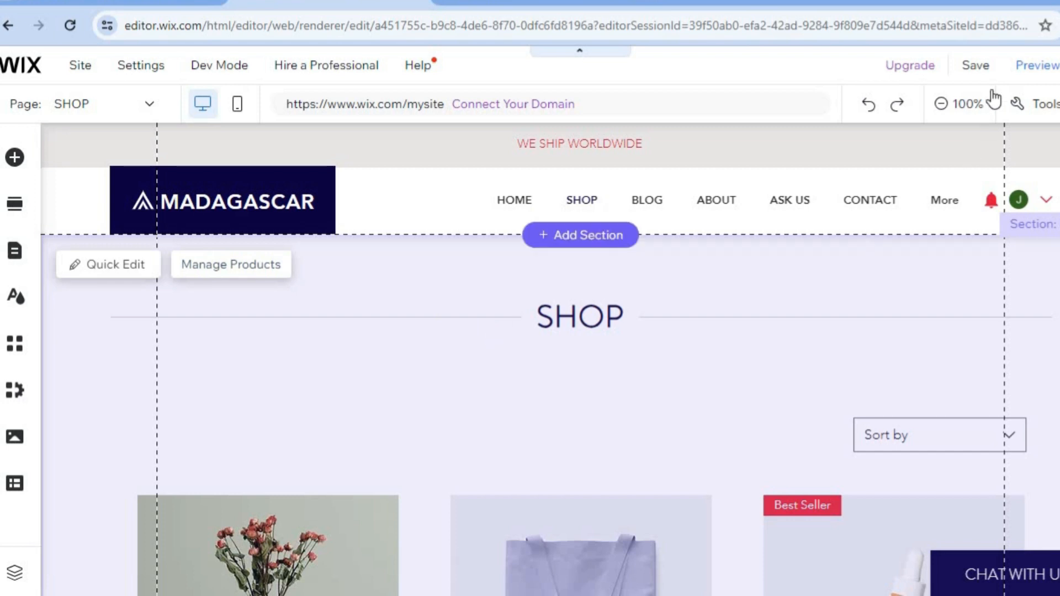
{"action": "mouse_move", "coordinate": [989, 72]}
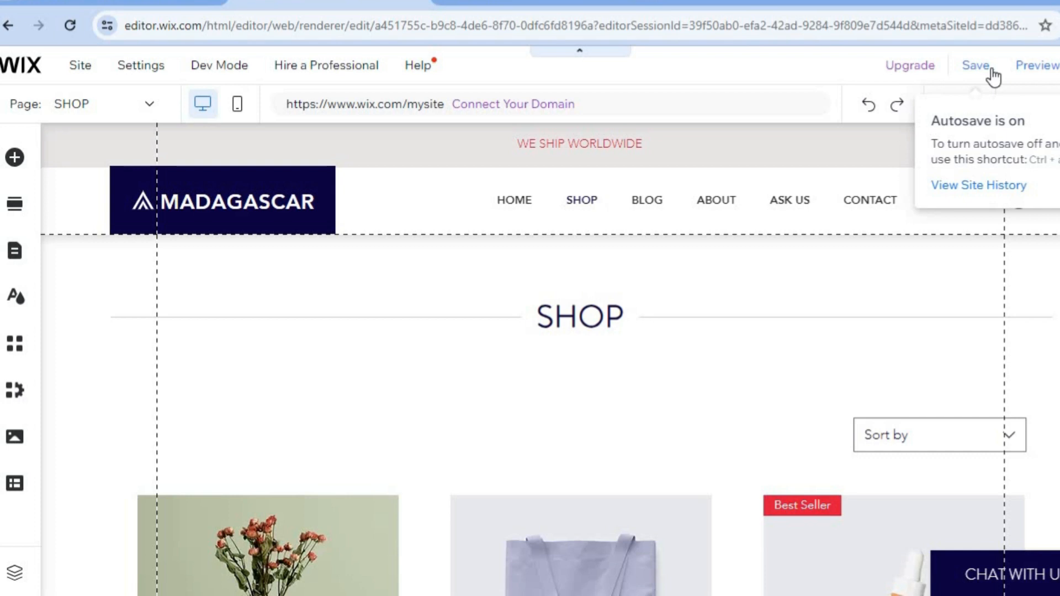
{"action": "mouse_move", "coordinate": [1052, 65]}
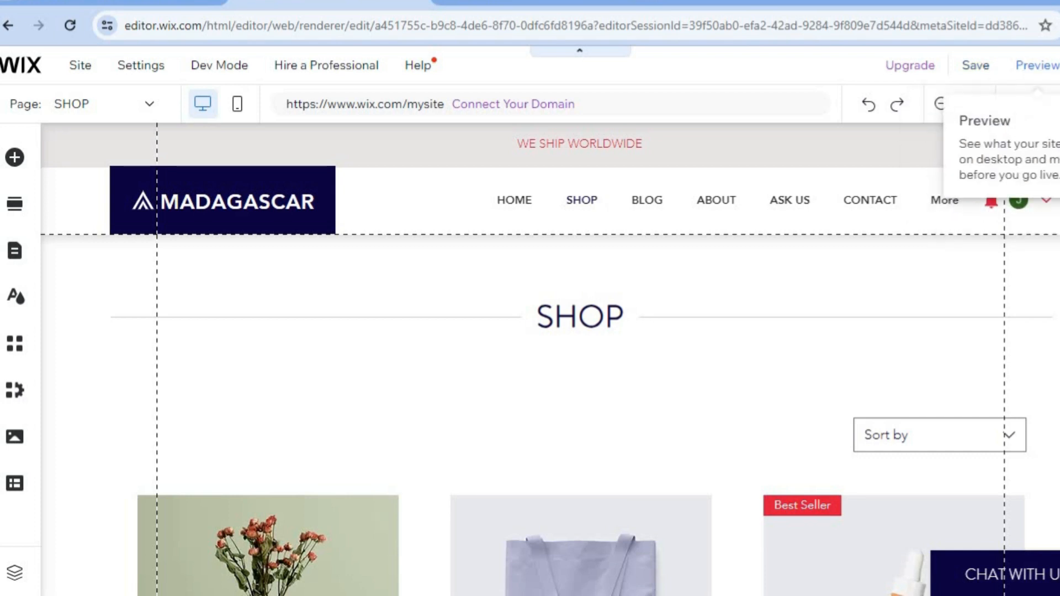
Switch the editor to the Book Online page among the site pages
{"action": "left_click", "coordinate": [136, 111]}
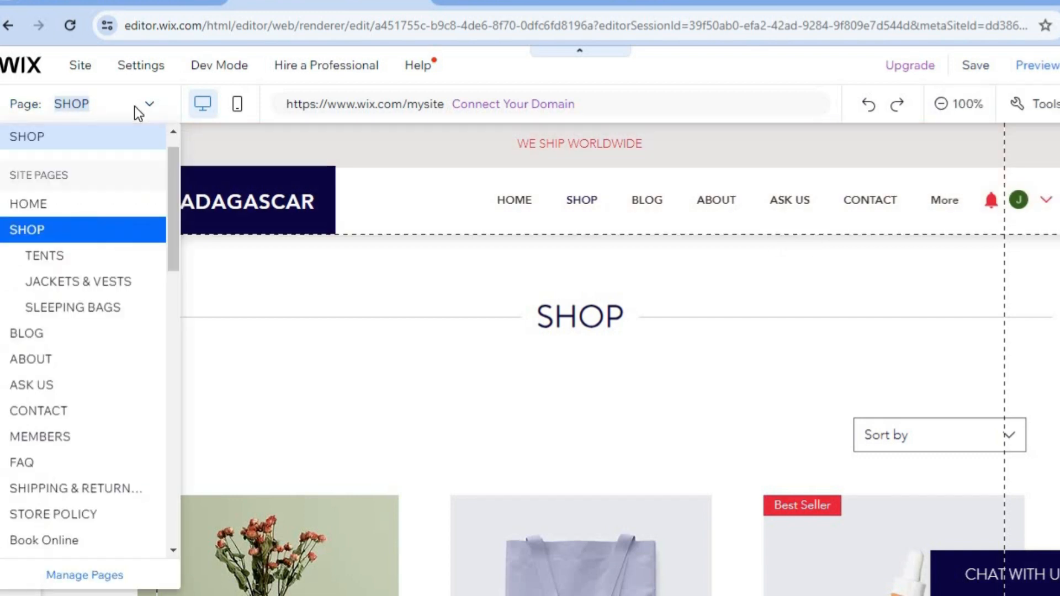
{"action": "left_click_drag", "start_coordinate": [170, 208], "coordinate": [167, 276]}
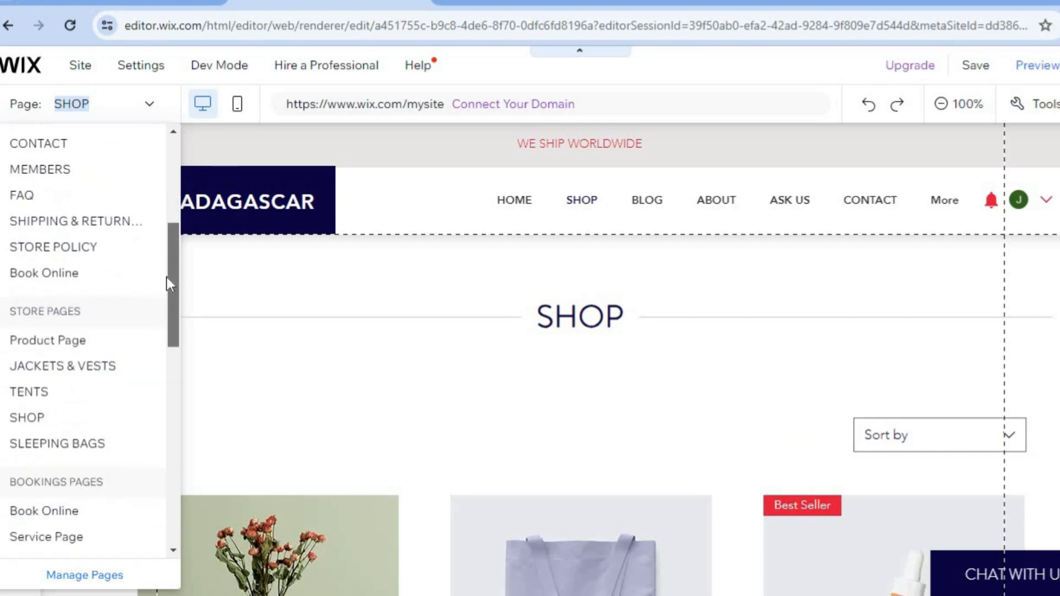
{"action": "left_click", "coordinate": [99, 276]}
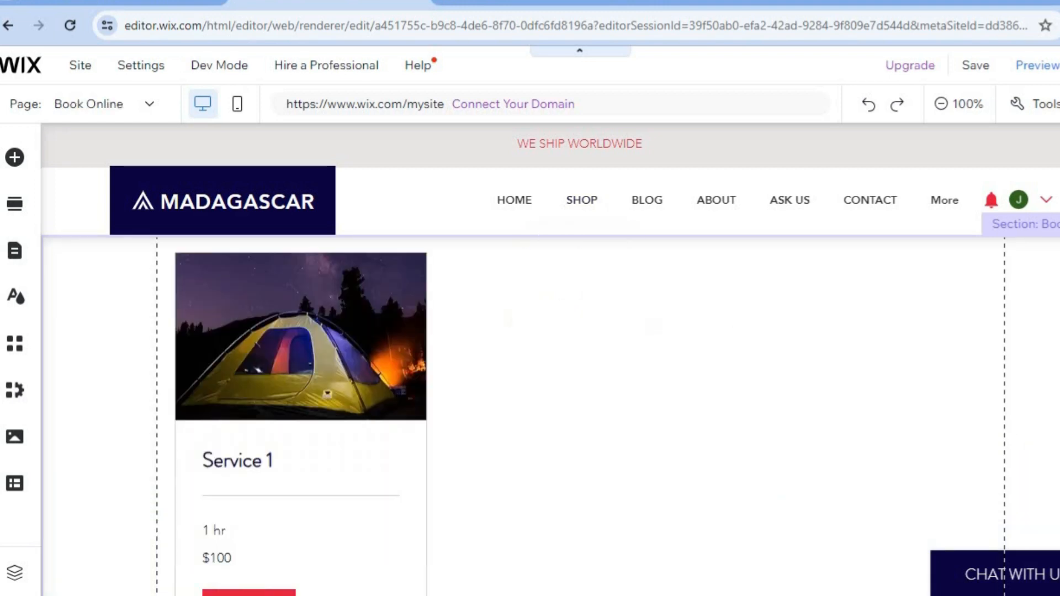
Preview the Book Online page and look over the Service 1 card under Our Services
{"action": "scroll", "coordinate": [395, 355], "scroll_direction": "down", "scroll_amount": 4}
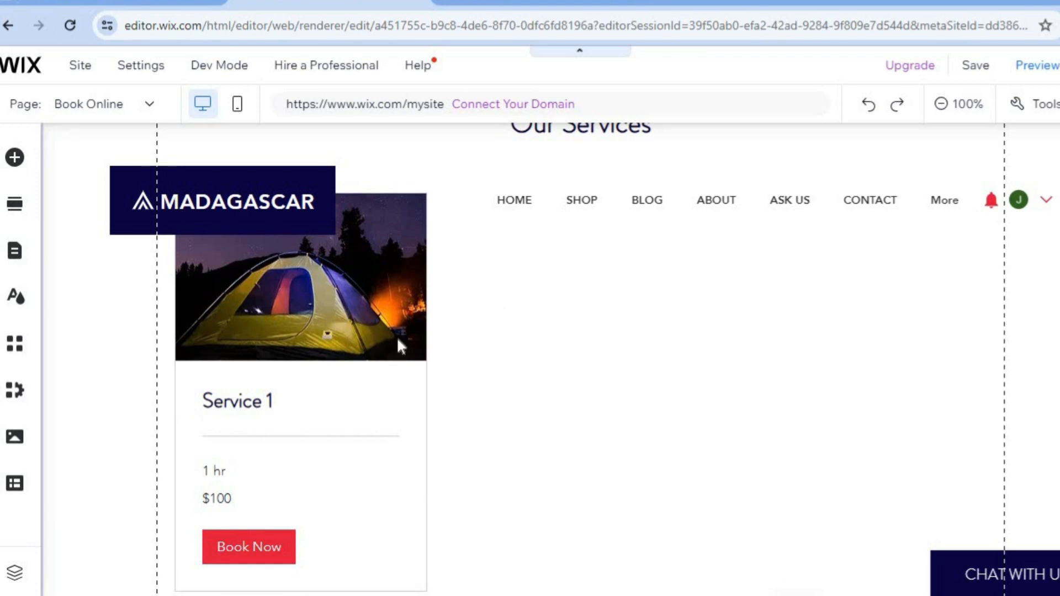
{"action": "left_click", "coordinate": [1035, 71]}
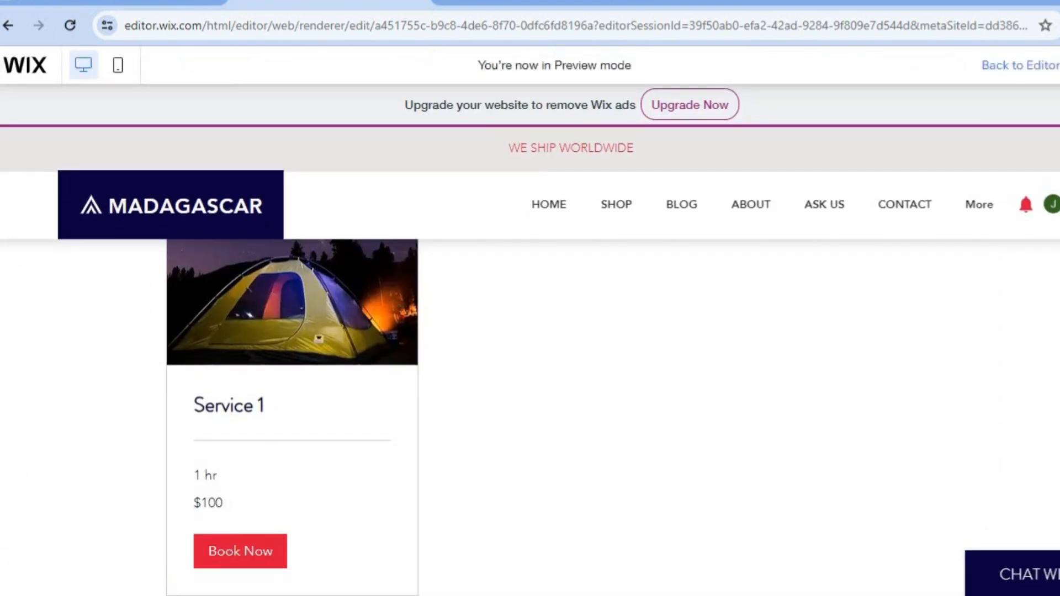
{"action": "scroll", "coordinate": [530, 417], "scroll_direction": "up", "scroll_amount": 3}
{"action": "scroll", "coordinate": [530, 417], "scroll_direction": "down", "scroll_amount": 3}
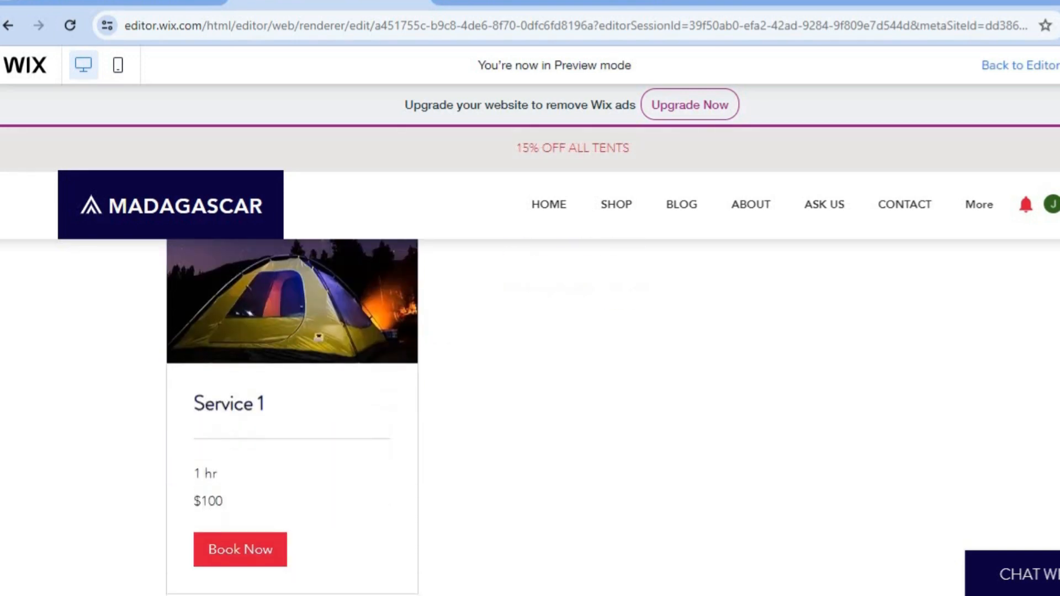
{"action": "scroll", "coordinate": [429, 454], "scroll_direction": "down", "scroll_amount": 1}
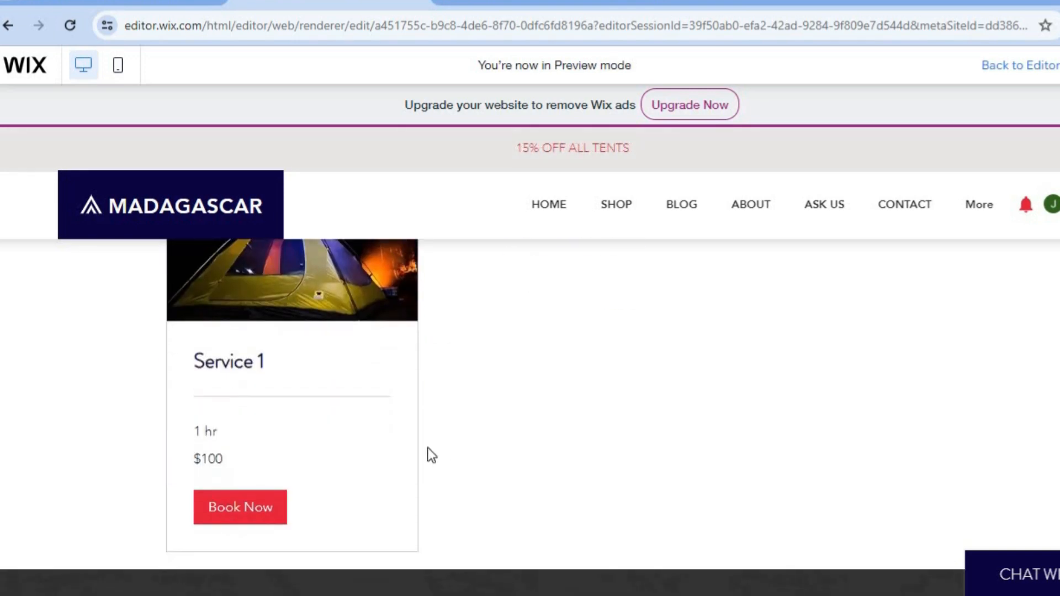
Open the booking page for Service 1 in the preview and examine its calendar, time slots and service details
{"action": "left_click", "coordinate": [225, 512]}
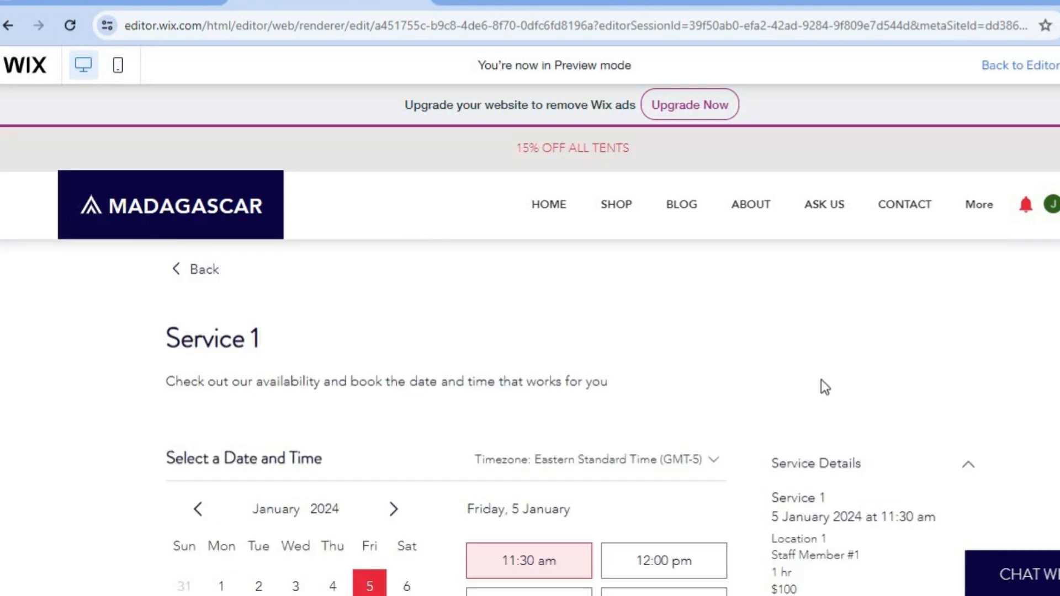
{"action": "scroll", "coordinate": [446, 366], "scroll_direction": "down", "scroll_amount": 4}
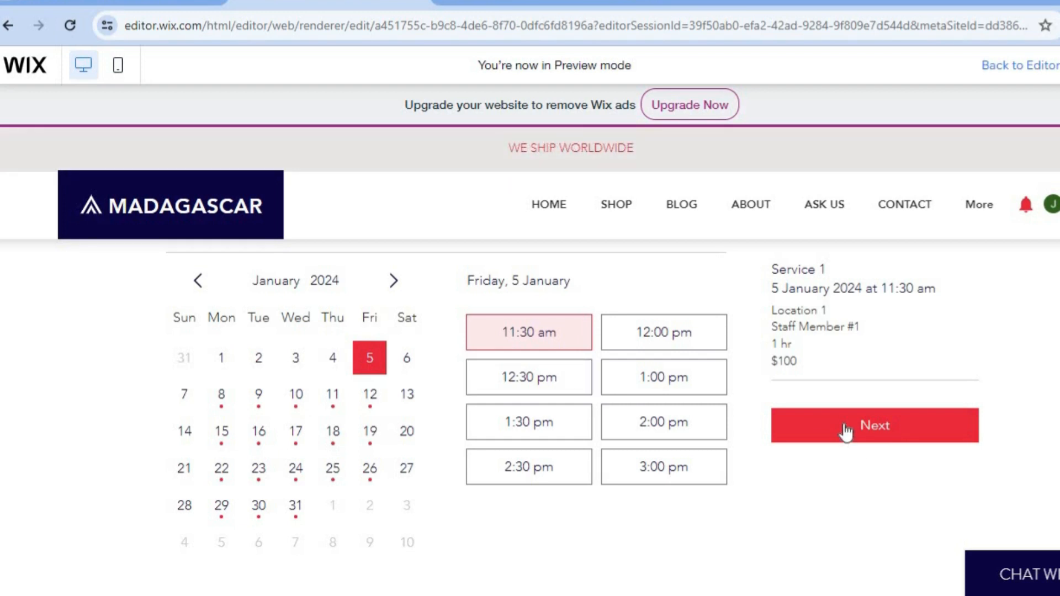
{"action": "scroll", "coordinate": [572, 417], "scroll_direction": "up", "scroll_amount": 1}
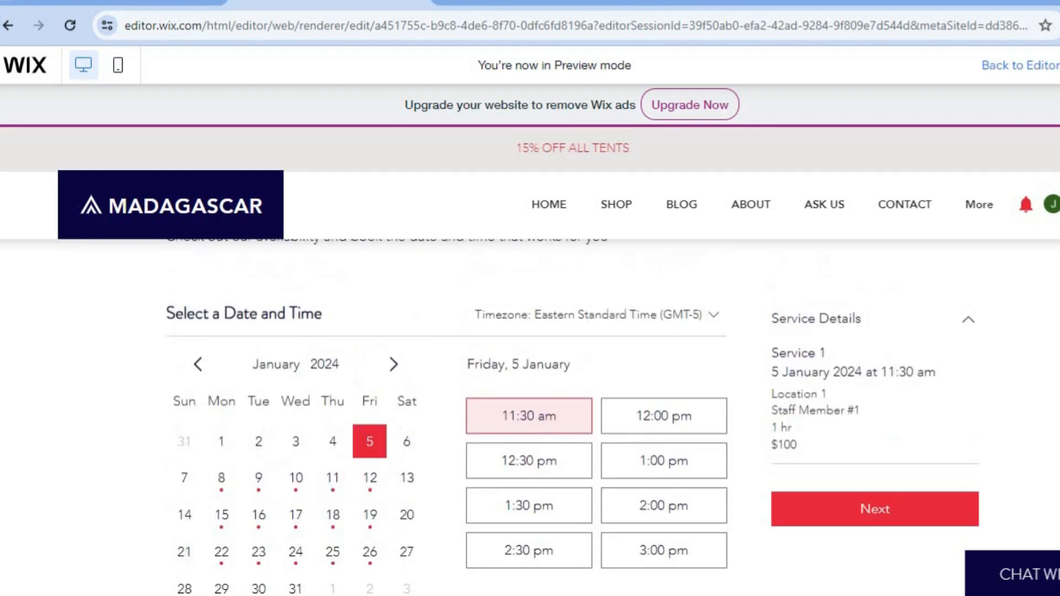
{"action": "scroll", "coordinate": [530, 417], "scroll_direction": "down", "scroll_amount": 1}
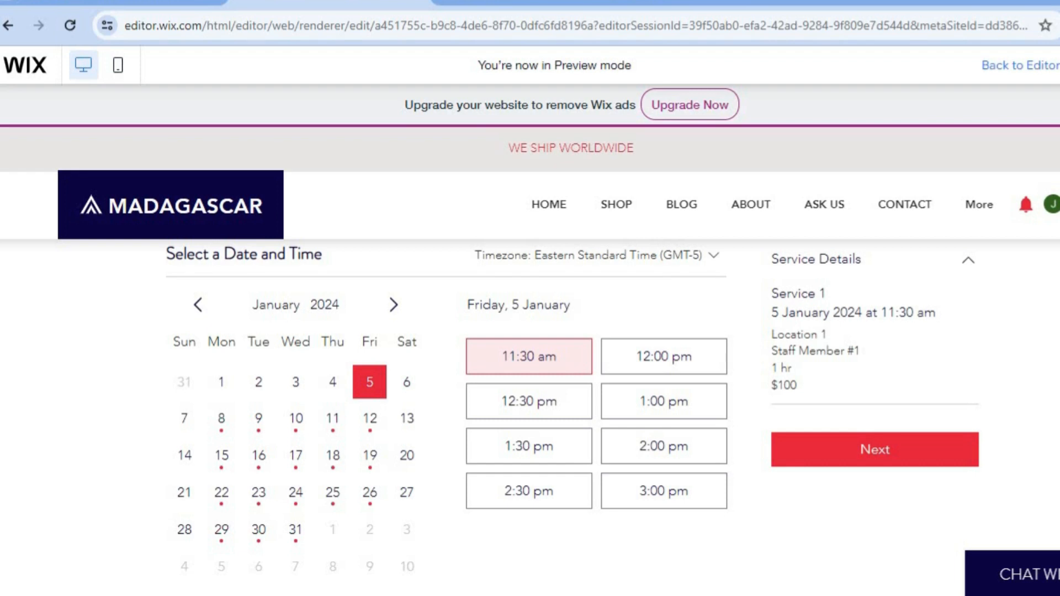
{"action": "scroll", "coordinate": [530, 420], "scroll_direction": "up", "scroll_amount": 3}
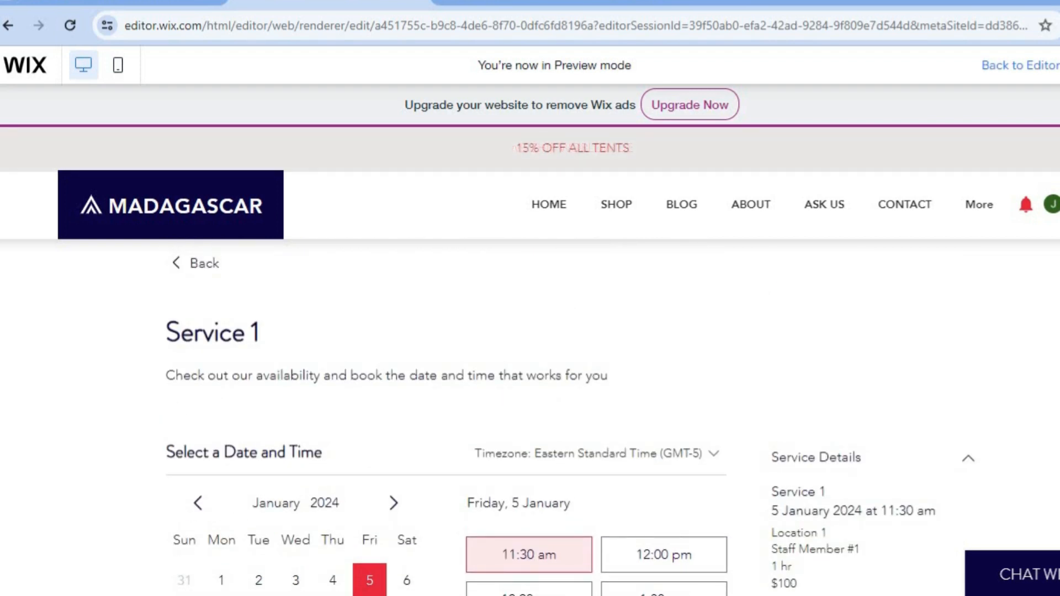